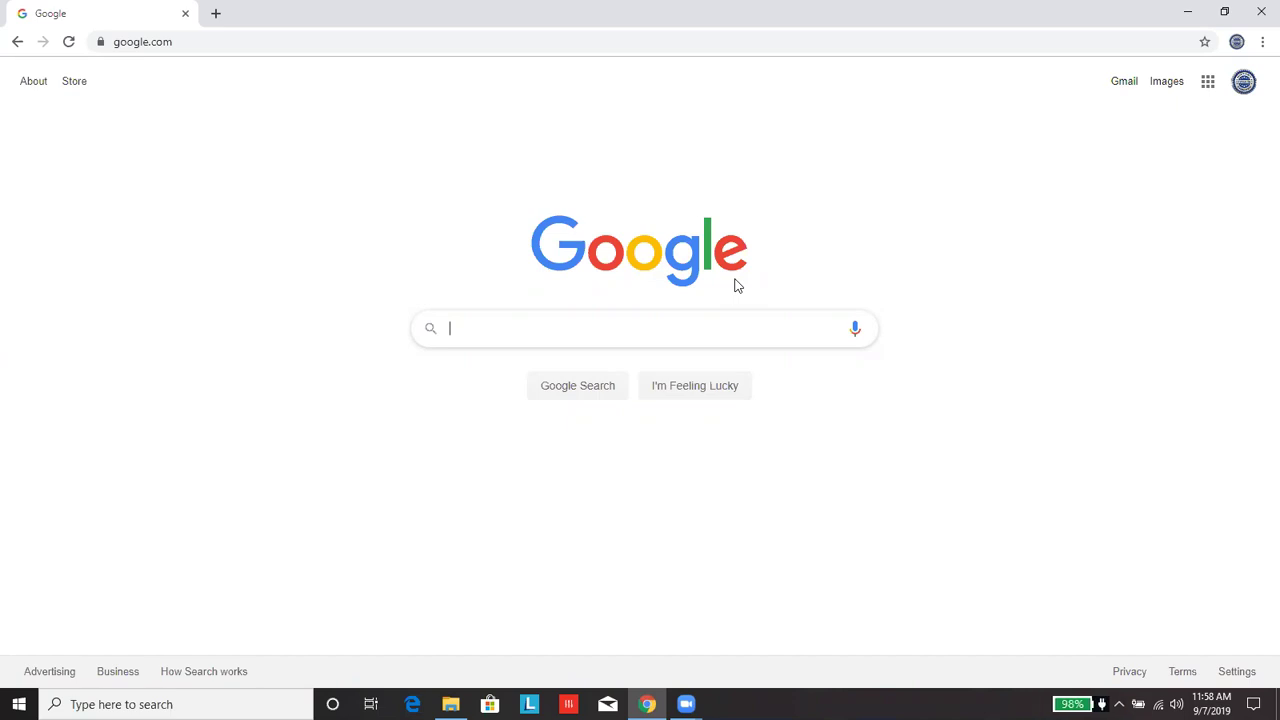
Search Google for "bimmergeeks downloads" and open the BimmerGeeks Downloads page from the results
{"action": "type", "text": "bimmer"}
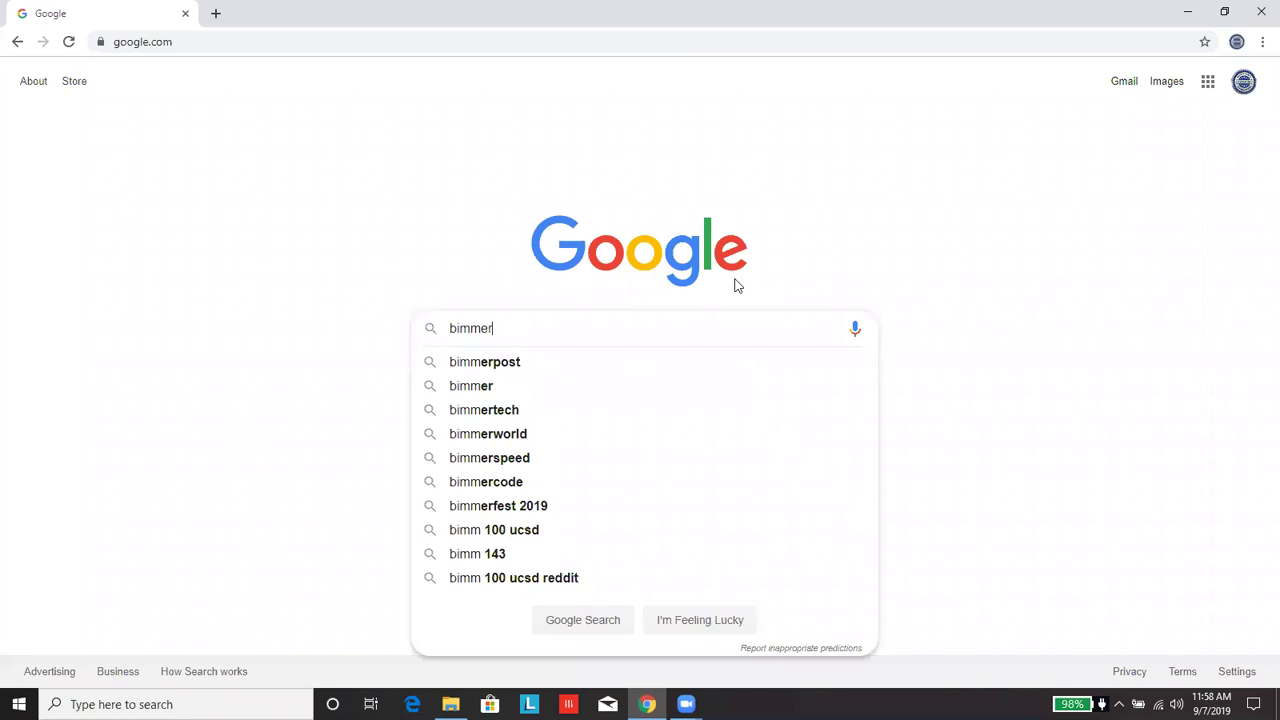
{"action": "type", "text": "geeks do"}
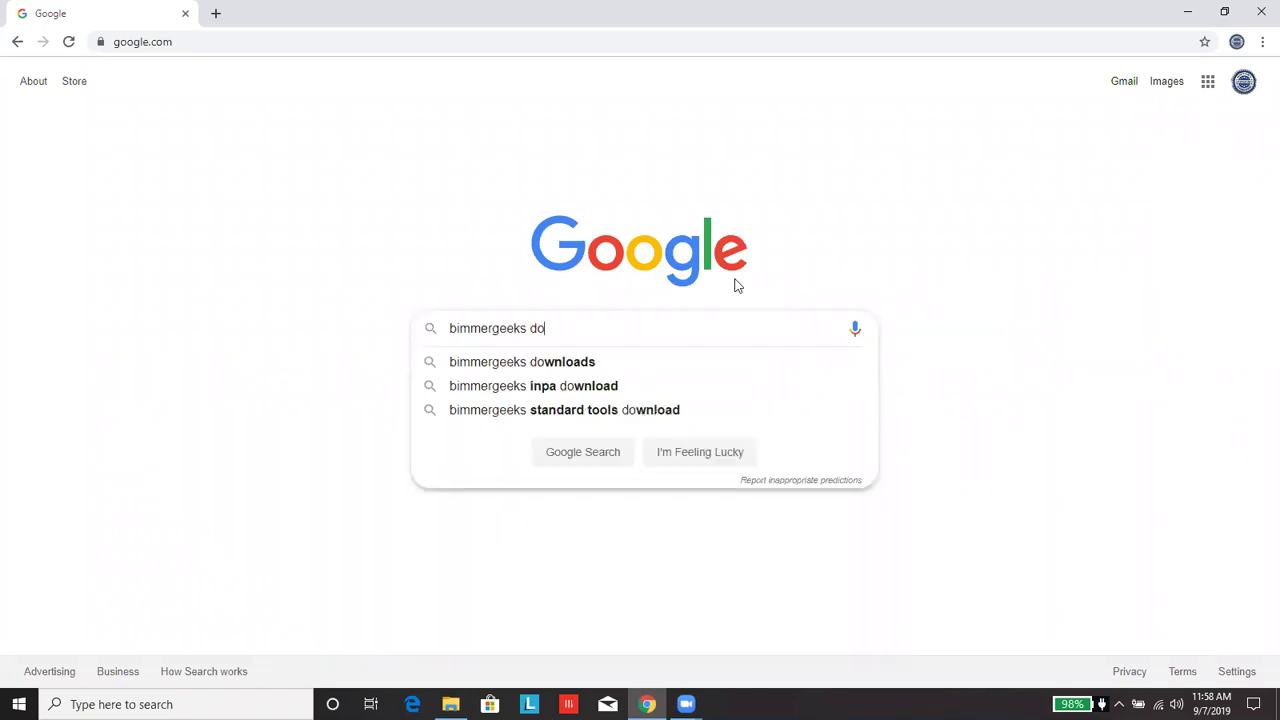
{"action": "key", "text": "Down"}
{"action": "key", "text": "Return"}
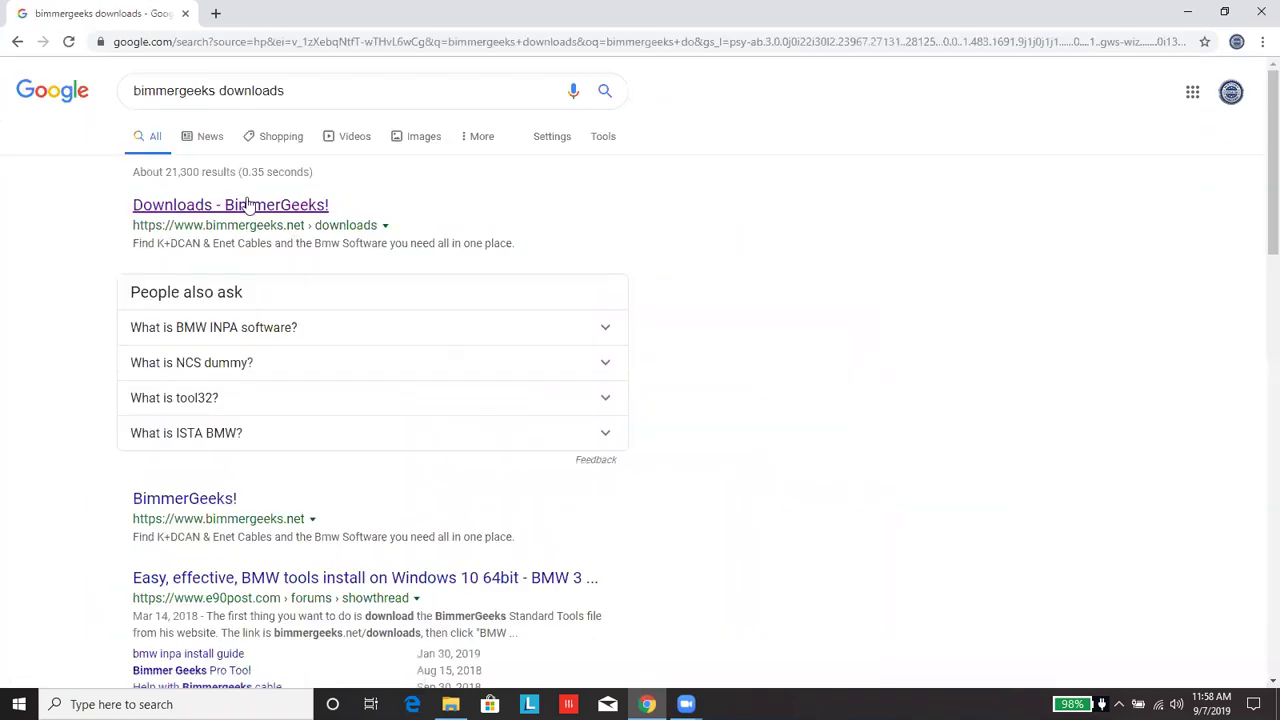
{"action": "left_click", "coordinate": [249, 206]}
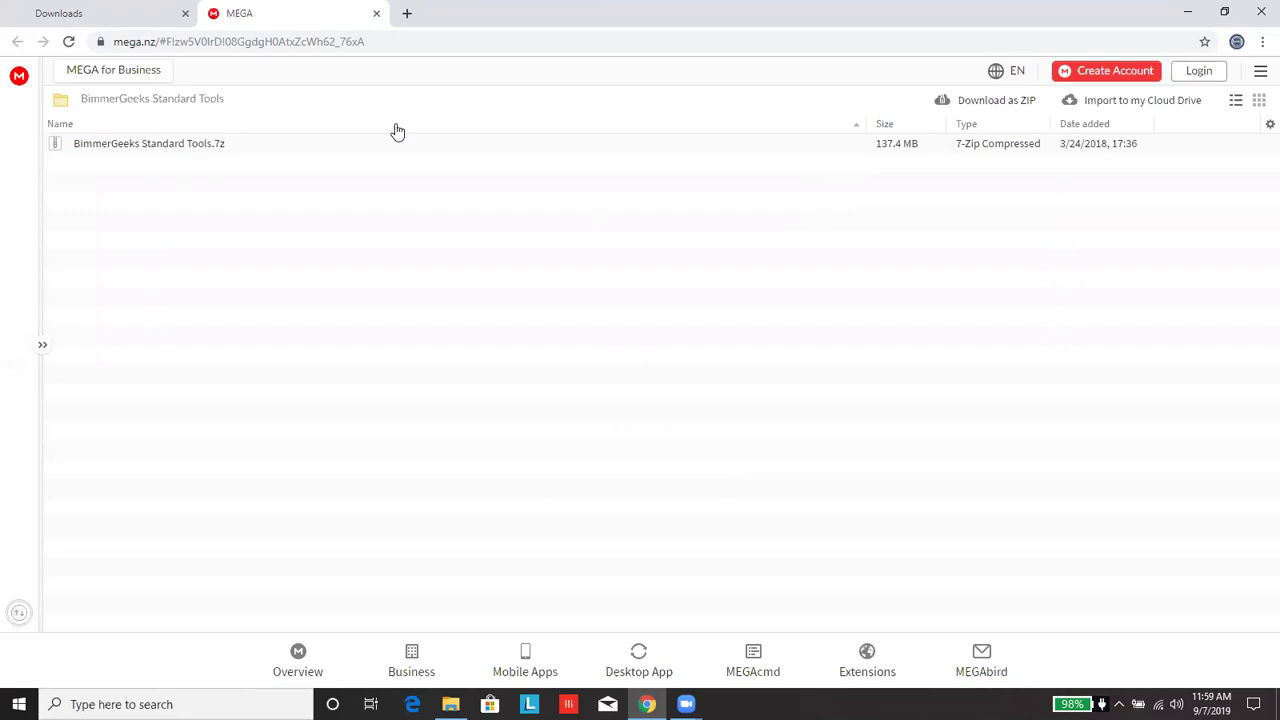
Search for "7zip" in a new browser tab and open the official 7-zip.org website
{"action": "key", "text": "ctrl+t"}
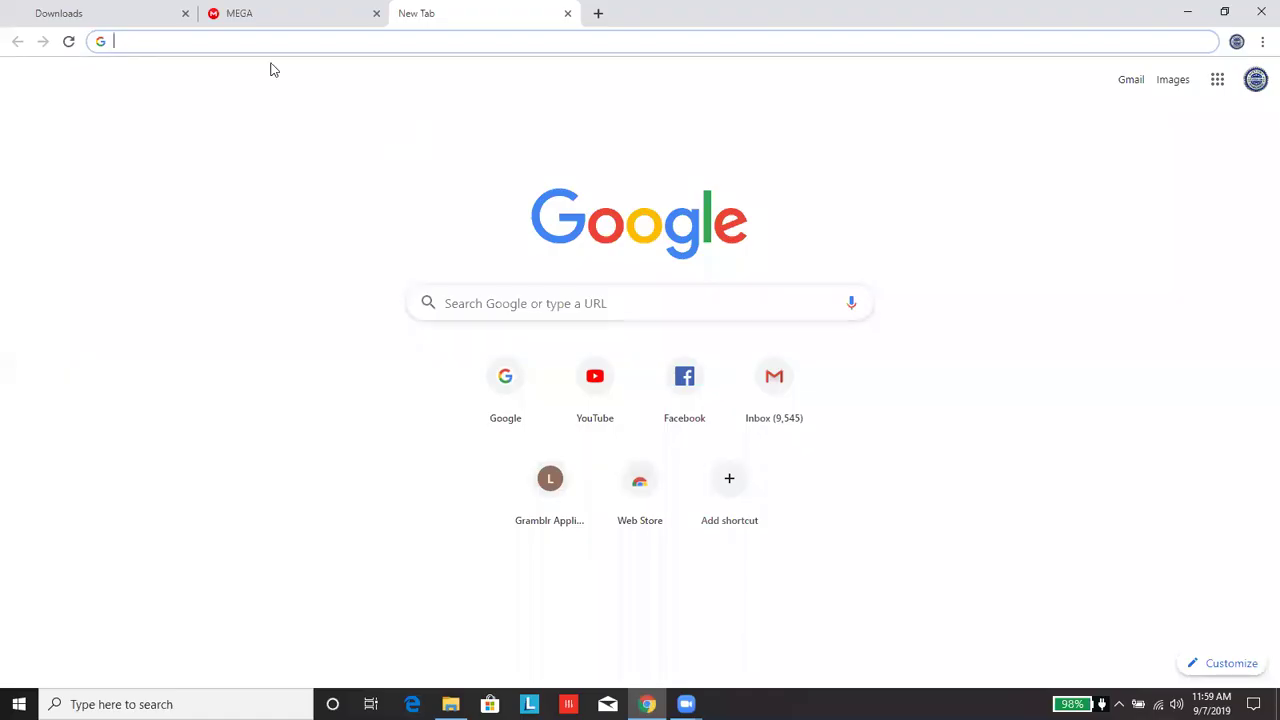
{"action": "type", "text": "7zip"}
{"action": "key", "text": "Return"}
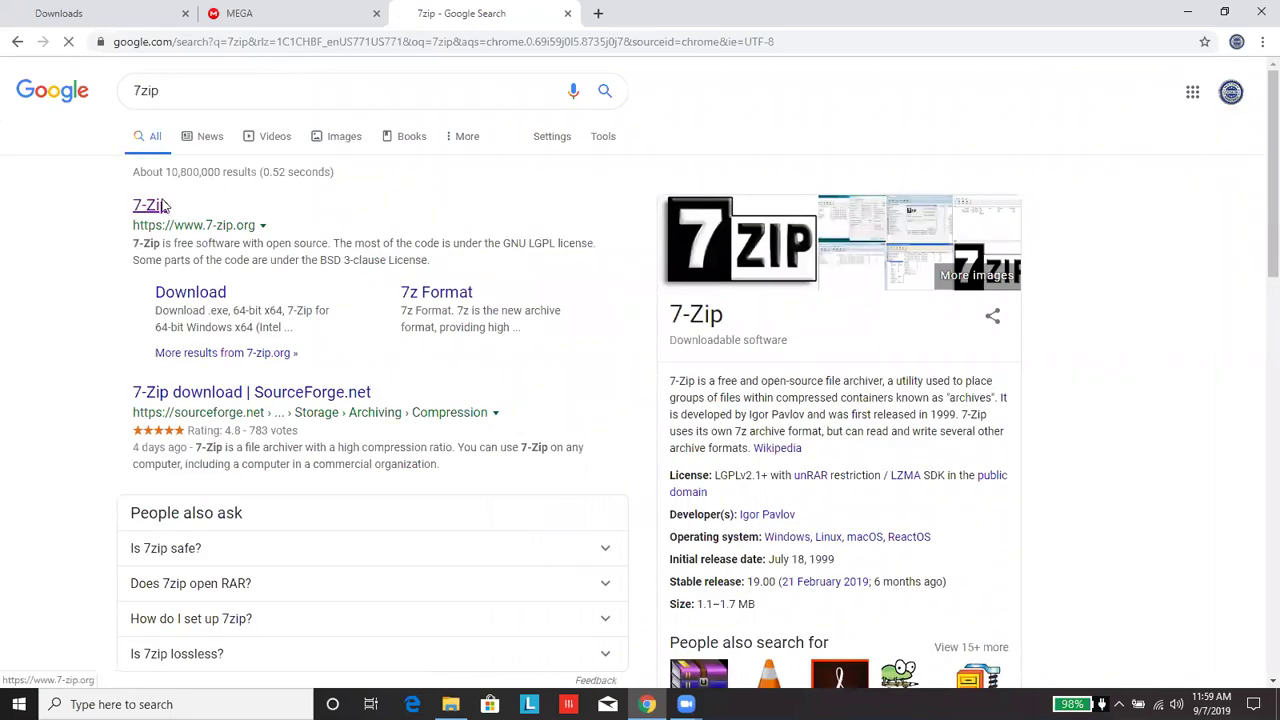
{"action": "left_click", "coordinate": [150, 206]}
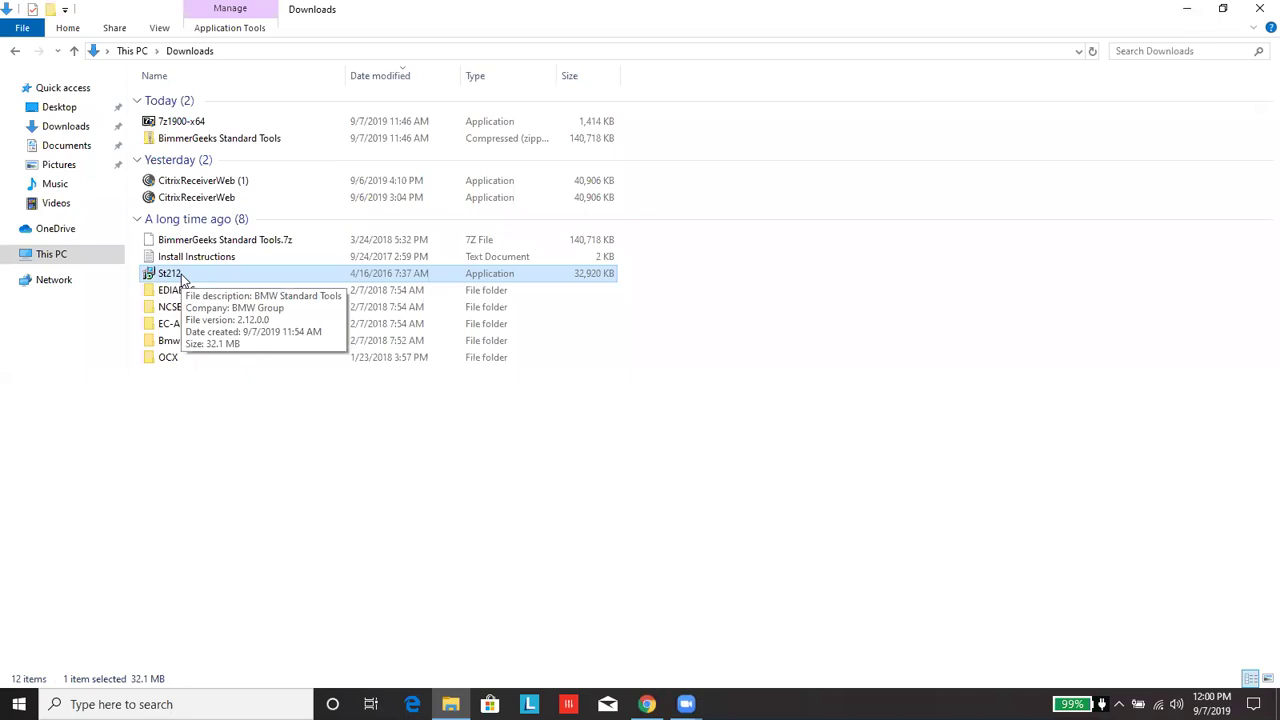
Set the St212 installer in Downloads to run in compatibility mode for Windows 7 and apply the setting
{"action": "right_click", "coordinate": [183, 280]}
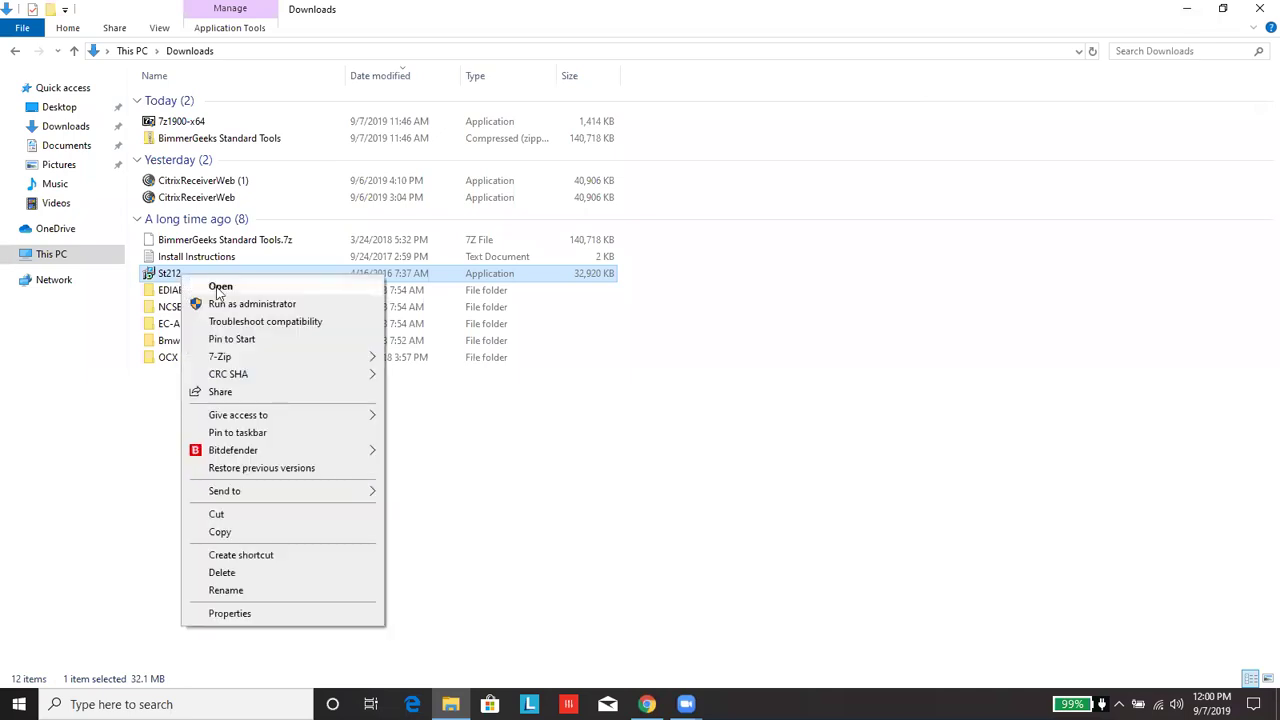
{"action": "left_click", "coordinate": [258, 613]}
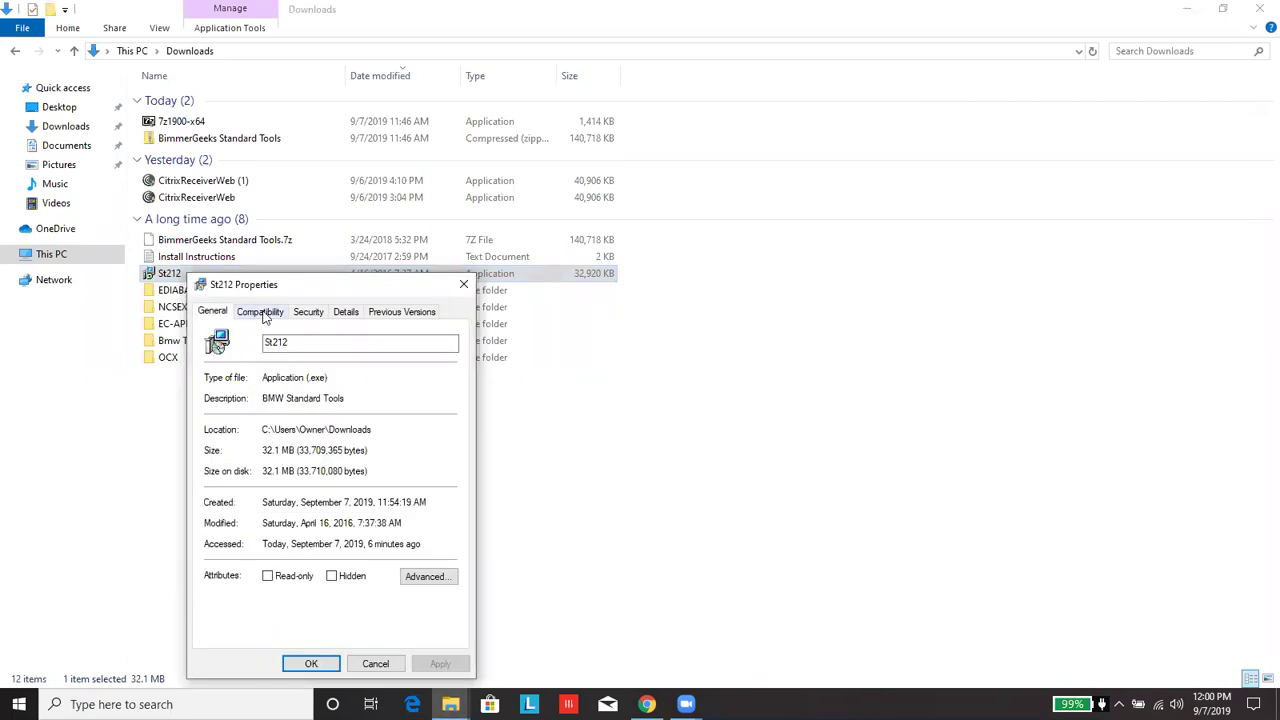
{"action": "left_click", "coordinate": [266, 314]}
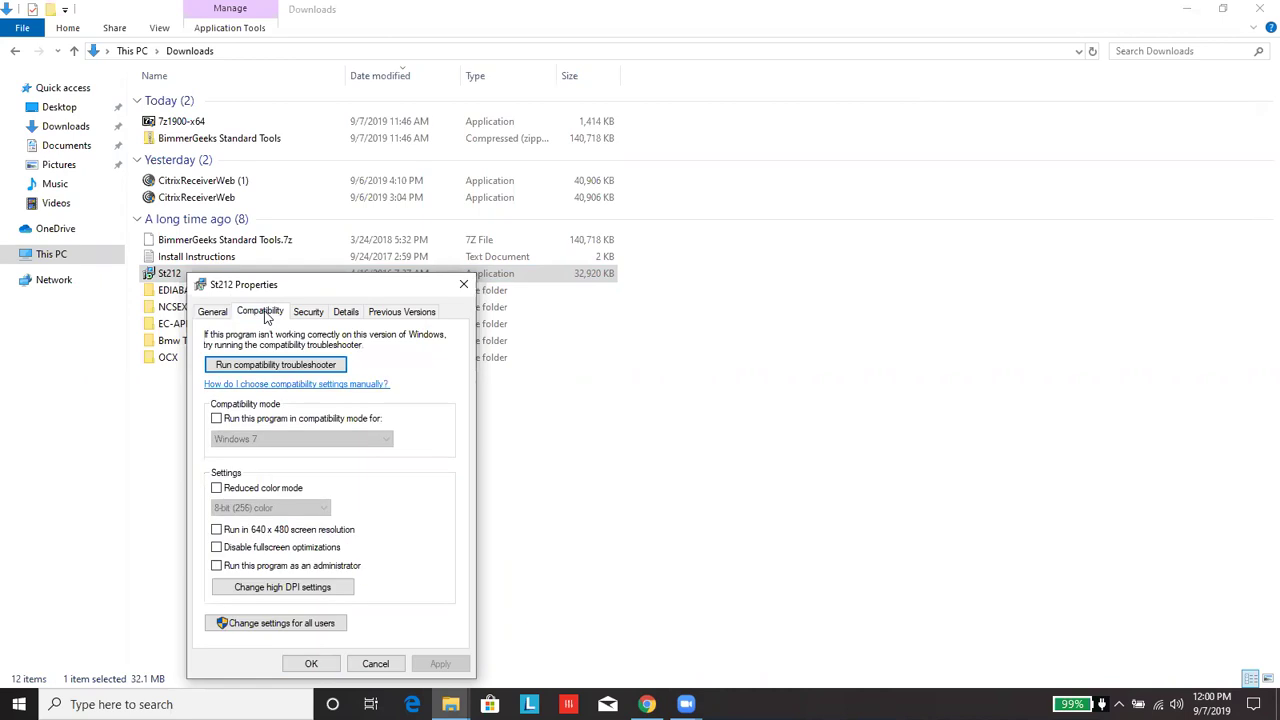
{"action": "left_click", "coordinate": [219, 419]}
{"action": "left_click", "coordinate": [219, 419]}
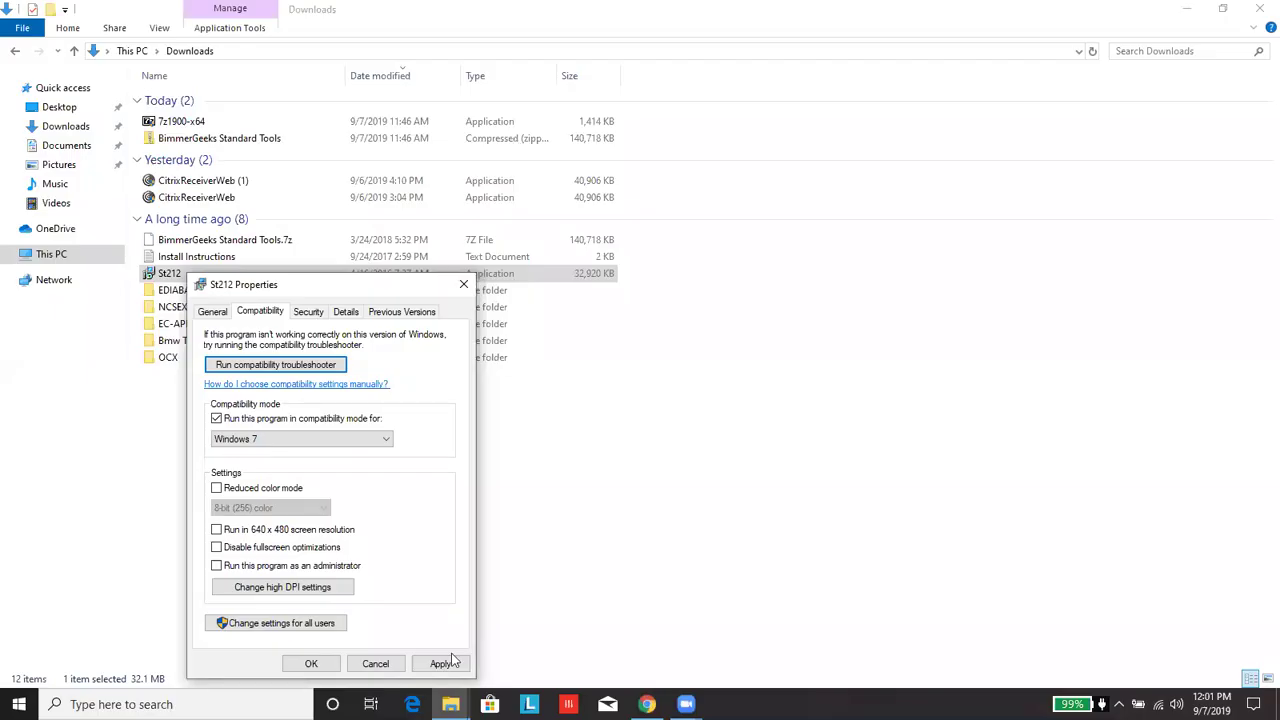
{"action": "left_click", "coordinate": [442, 664]}
{"action": "left_click", "coordinate": [318, 666]}
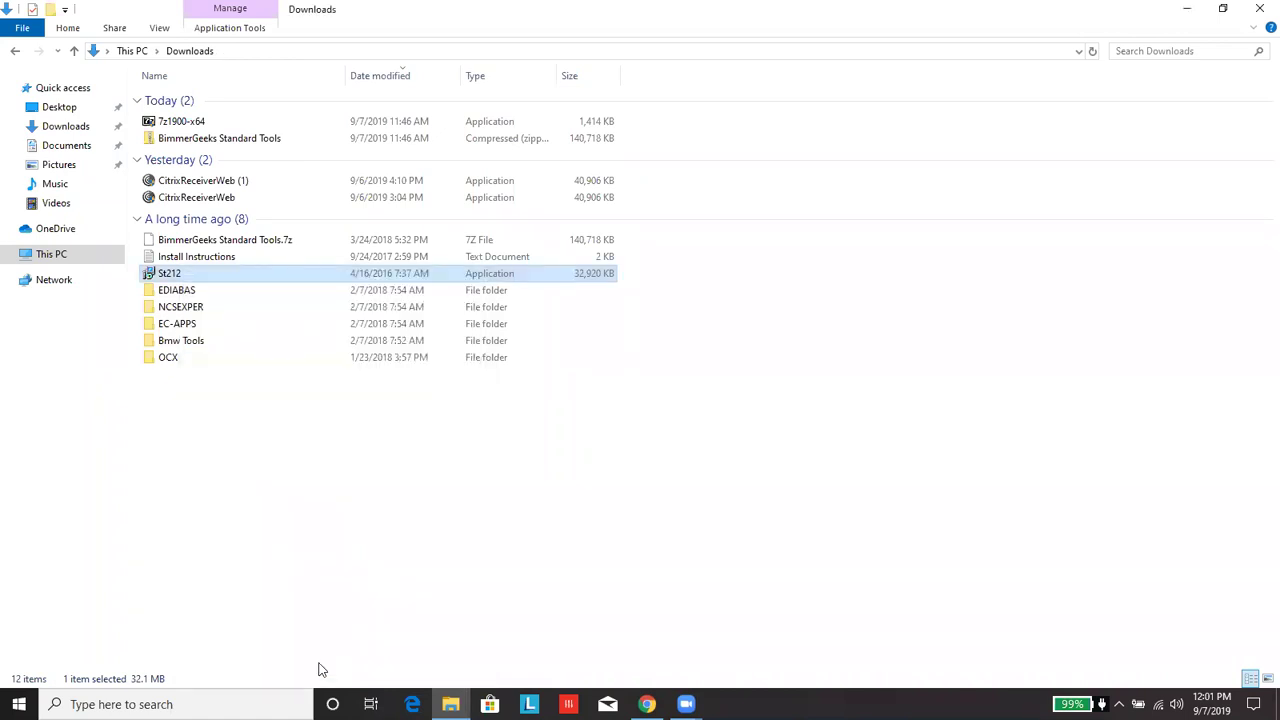
Launch the St212 installer in English, accept the license agreement, and continue past the information page
{"action": "double_click", "coordinate": [192, 279]}
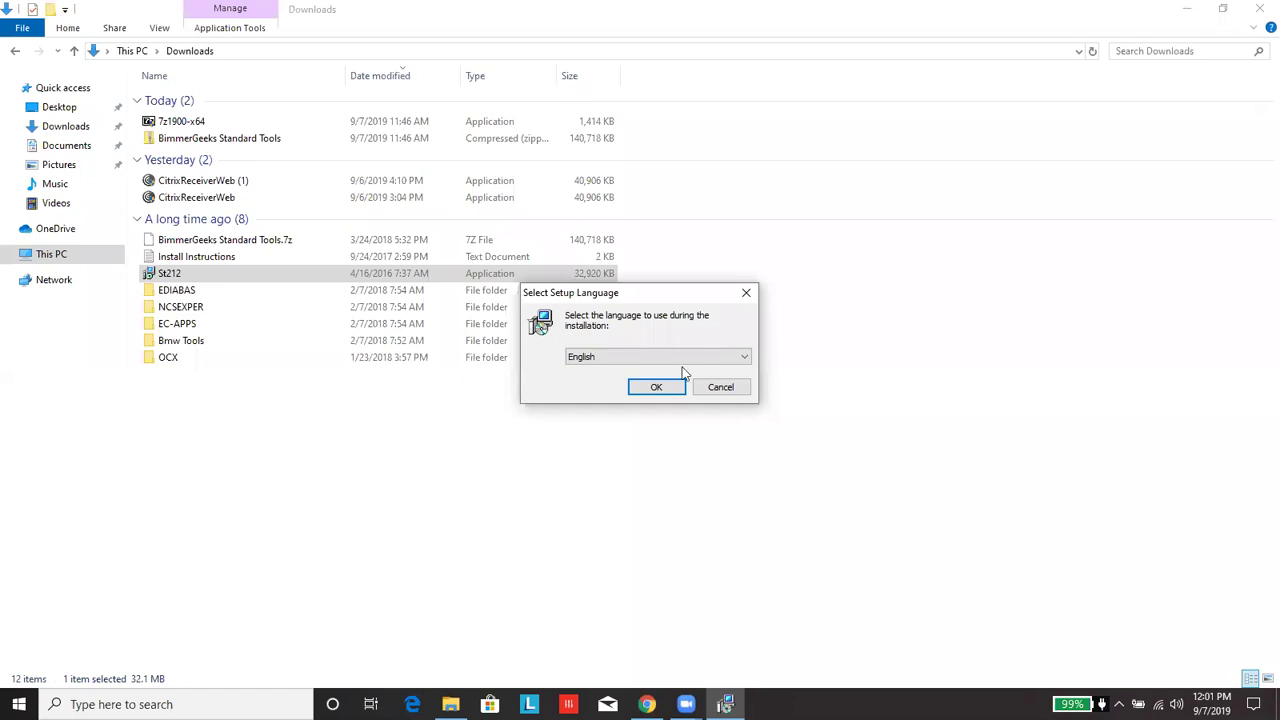
{"action": "left_click", "coordinate": [660, 388]}
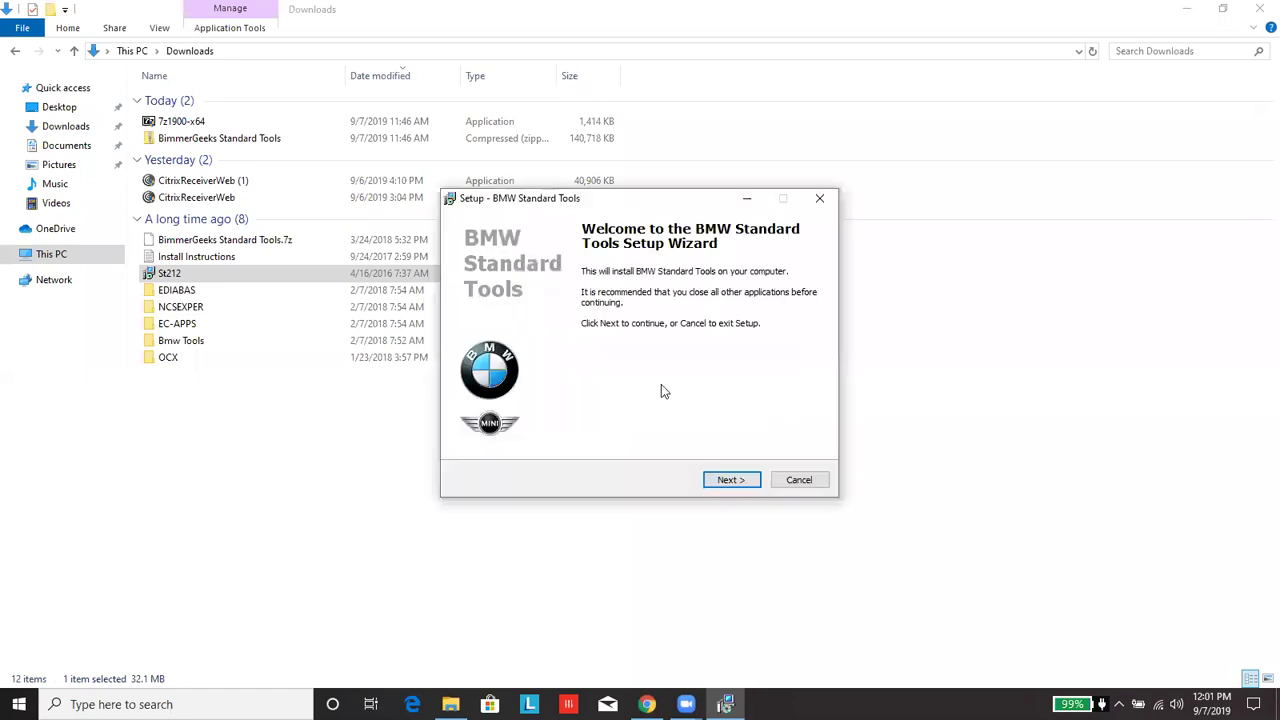
{"action": "left_click", "coordinate": [731, 480]}
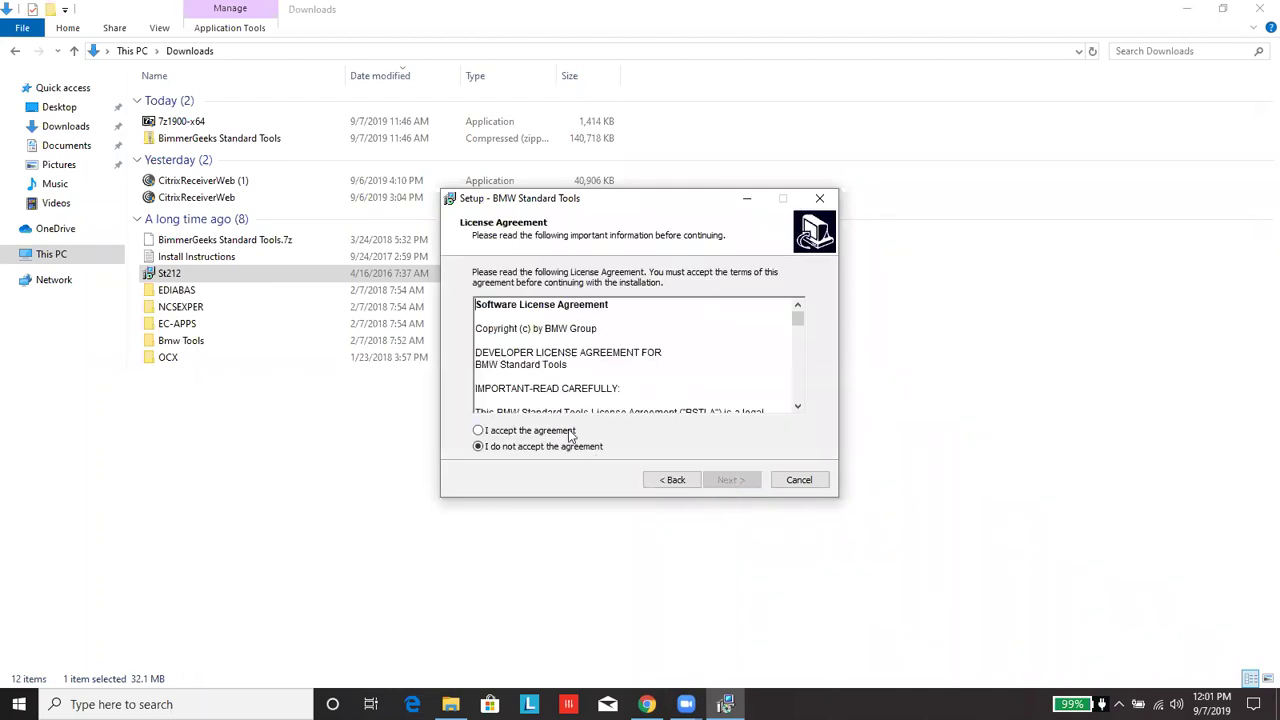
{"action": "left_click", "coordinate": [571, 432]}
{"action": "left_click", "coordinate": [733, 480]}
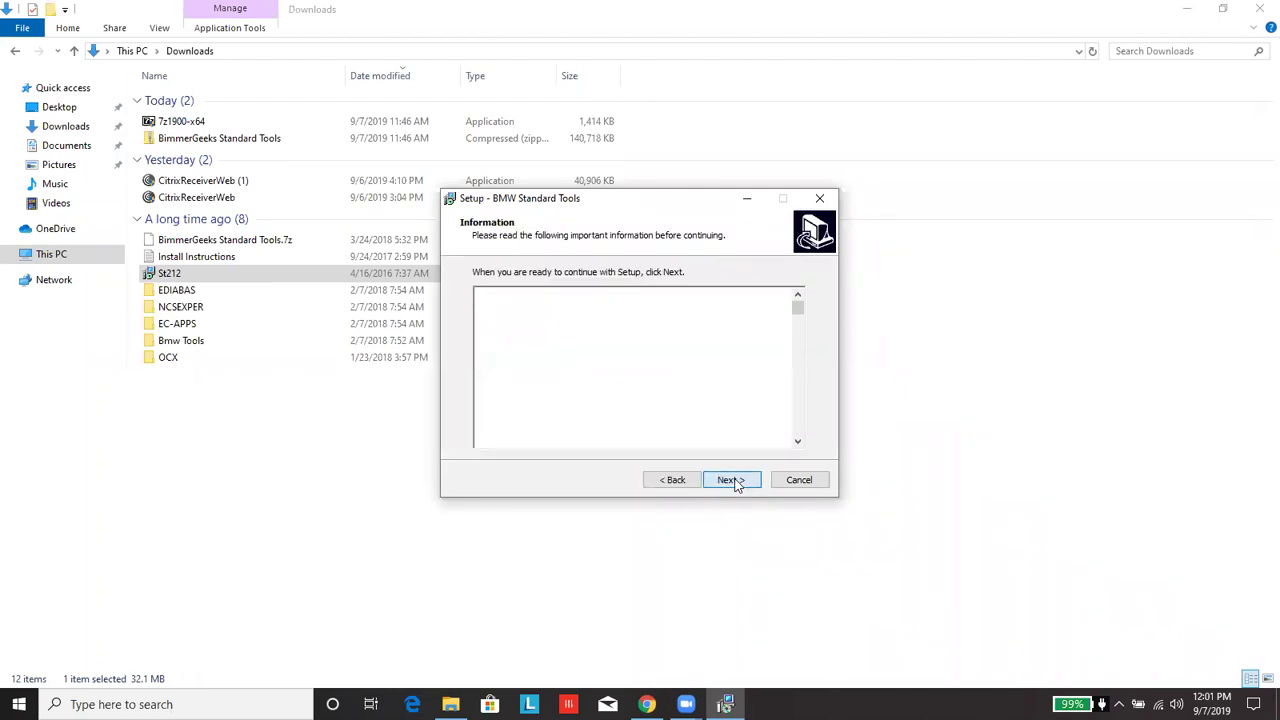
{"action": "left_click", "coordinate": [733, 481]}
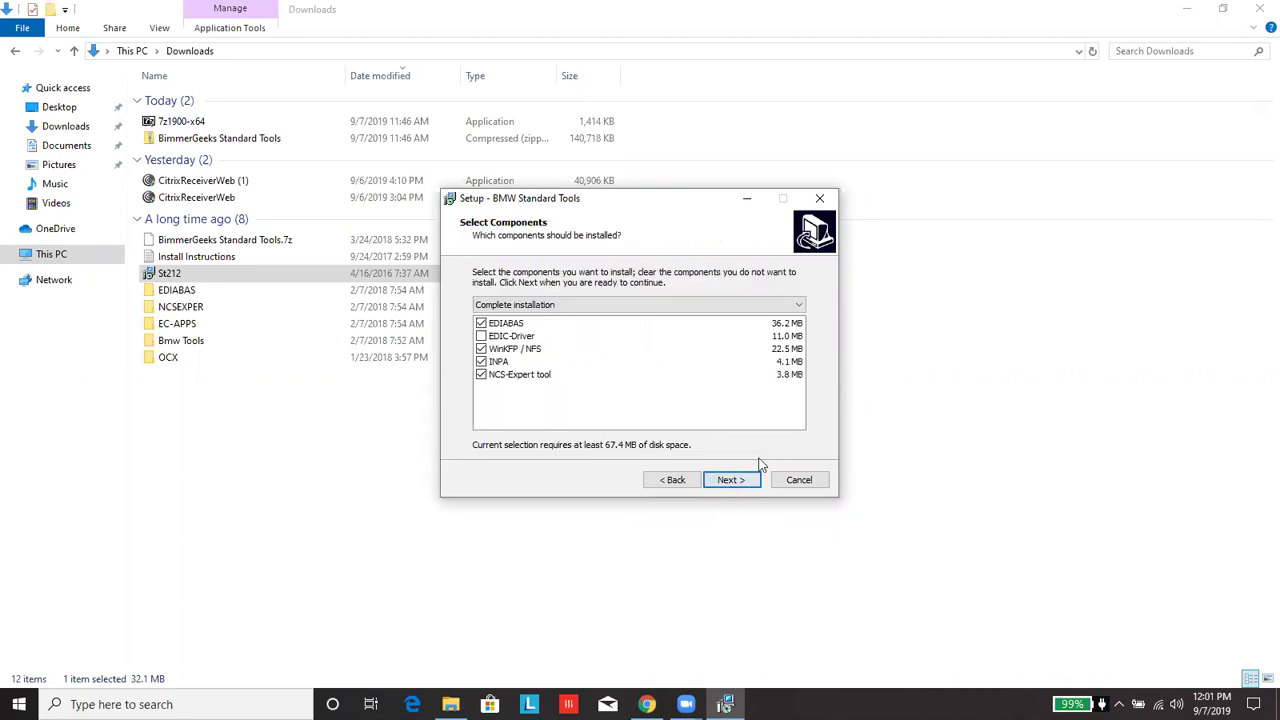
Accept the complete installation's preselected components with their default destination folders and the BMW Standard Tools Start Menu folder
{"action": "left_click", "coordinate": [746, 480]}
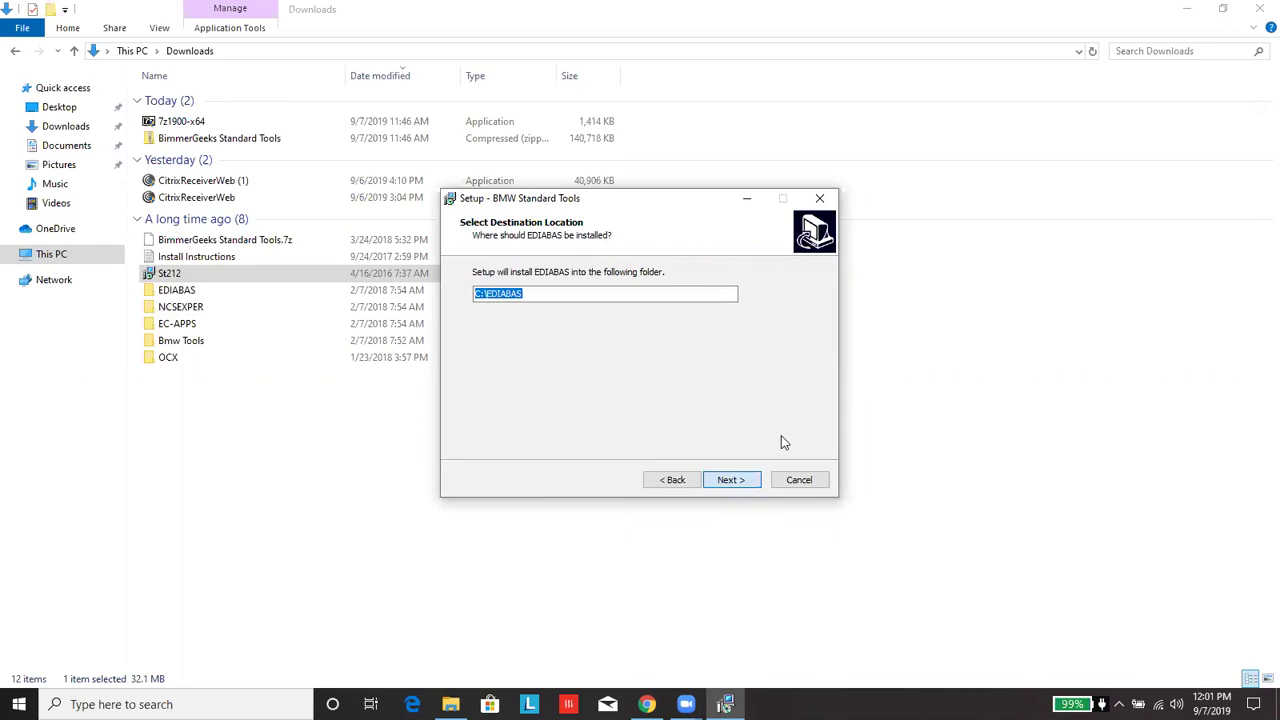
{"action": "left_click", "coordinate": [736, 481]}
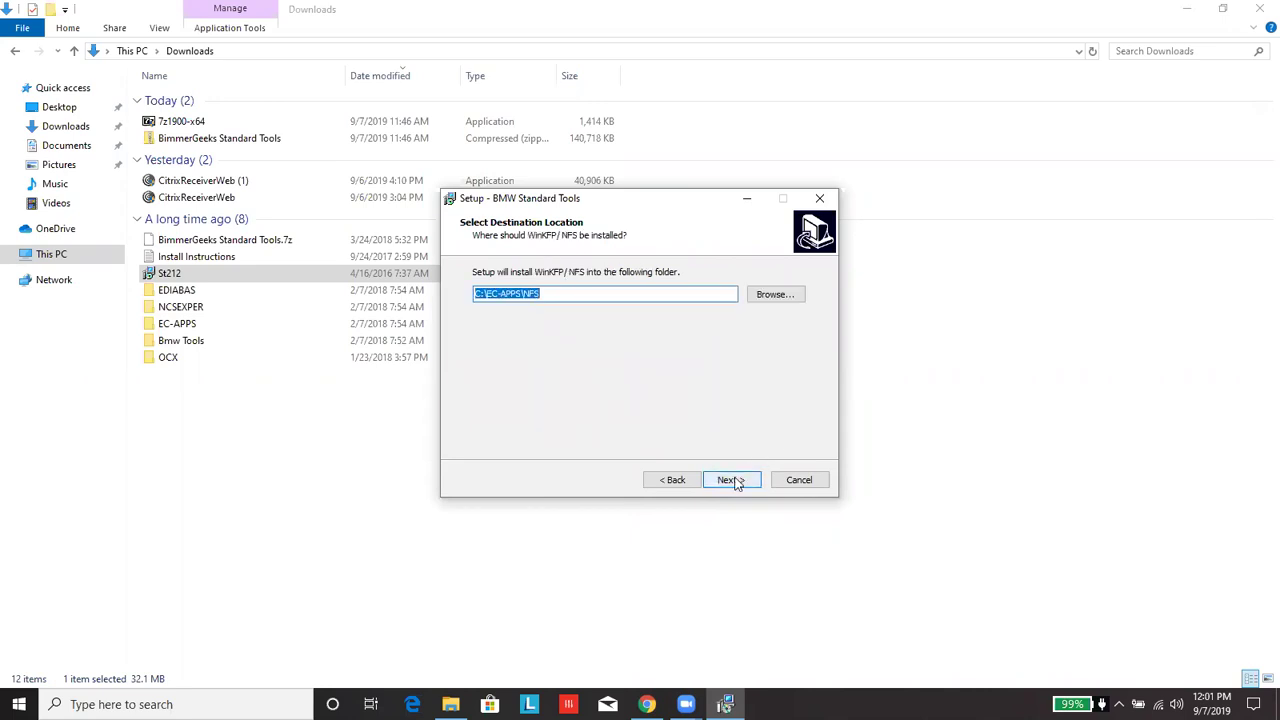
{"action": "left_click", "coordinate": [736, 481]}
{"action": "left_click", "coordinate": [737, 480]}
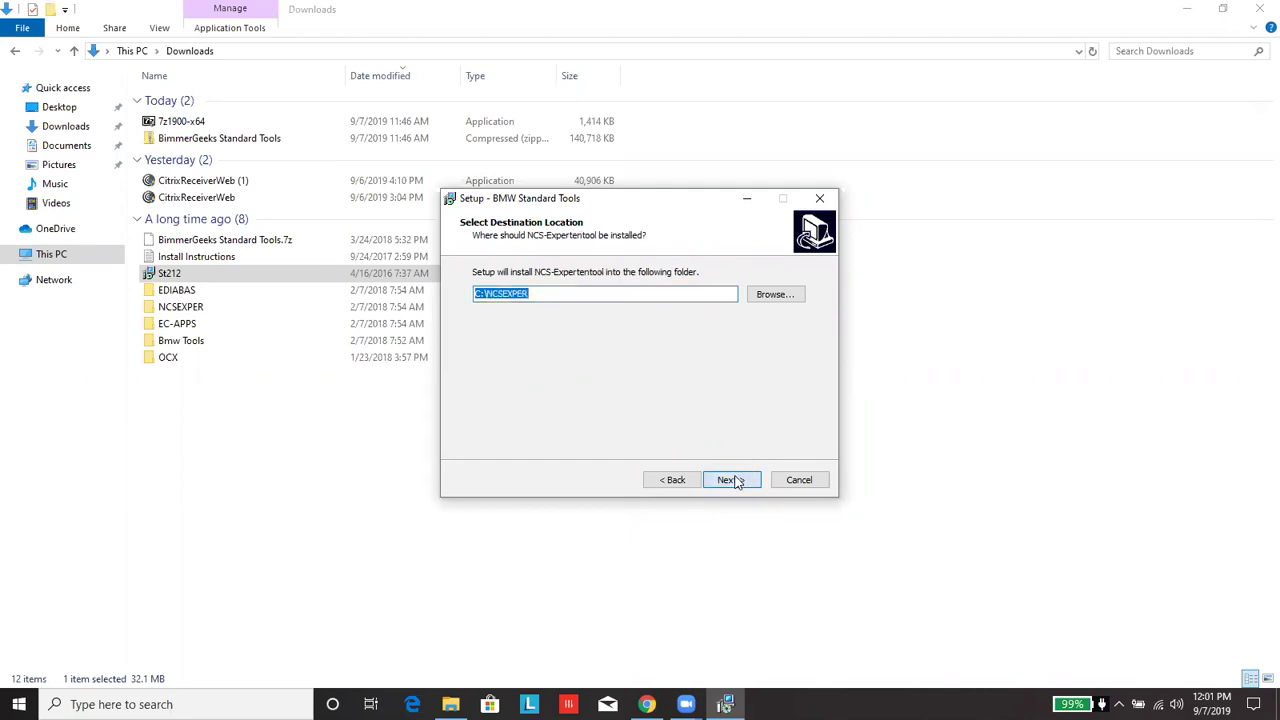
{"action": "left_click", "coordinate": [748, 480]}
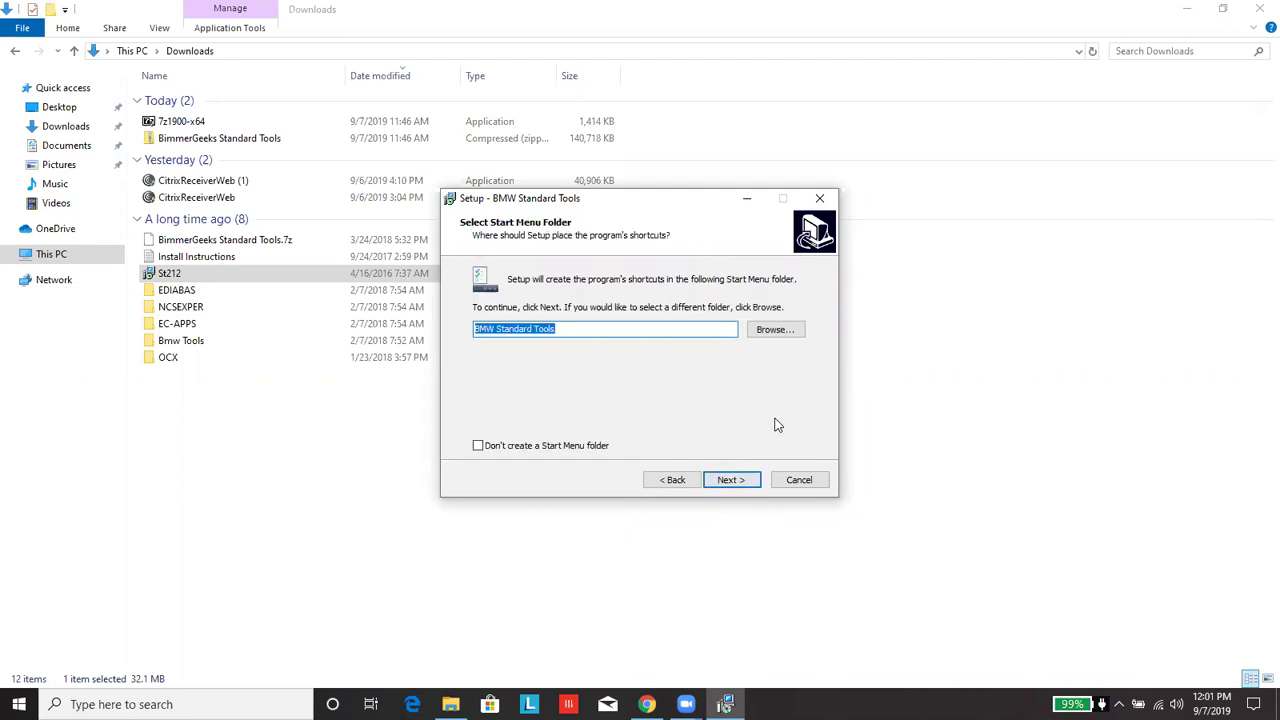
{"action": "left_click", "coordinate": [735, 481]}
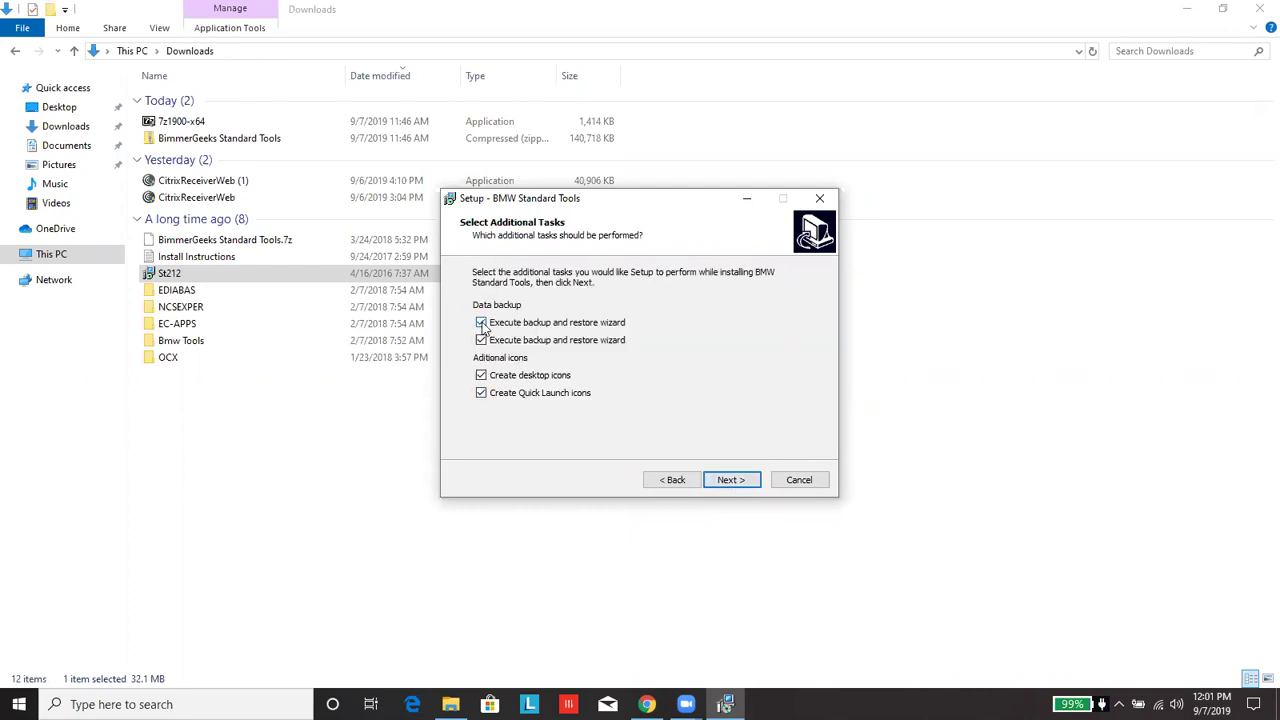
Disable both backup and restore wizard tasks and the desktop icons, and confirm proceeding without a data backup
{"action": "left_click", "coordinate": [481, 323]}
{"action": "left_click", "coordinate": [481, 341]}
{"action": "left_click", "coordinate": [481, 375]}
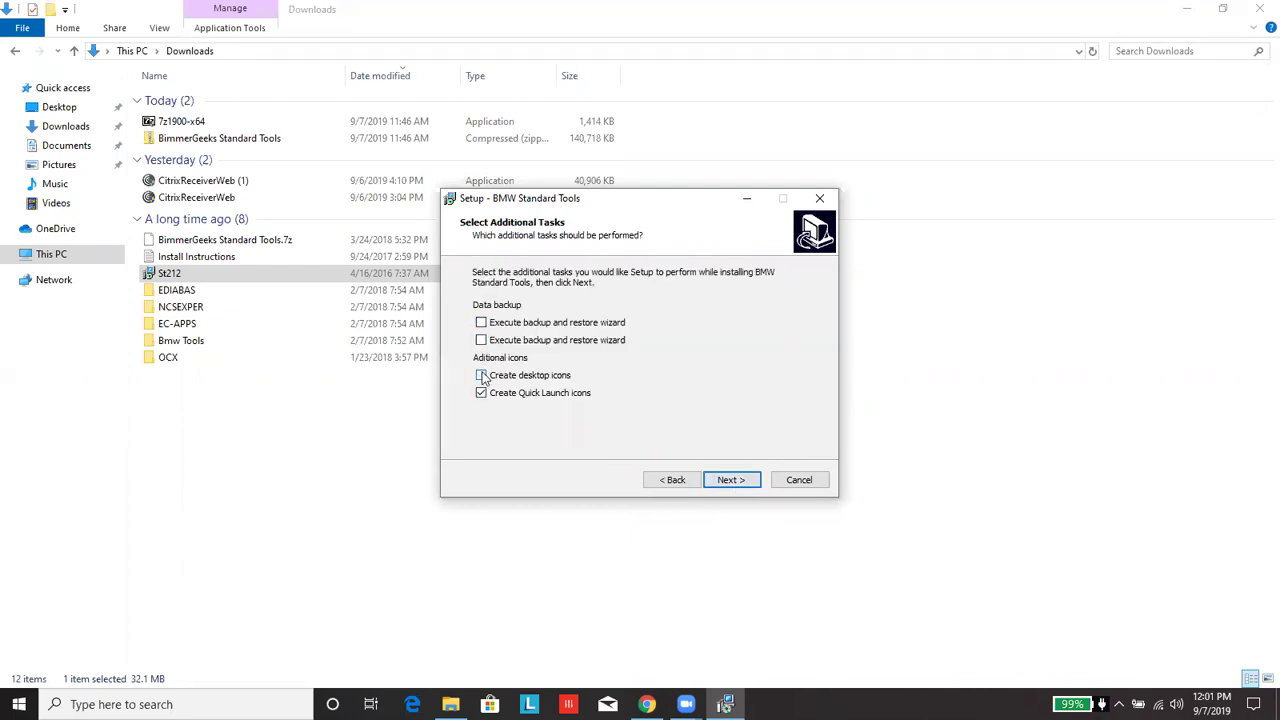
{"action": "left_click", "coordinate": [740, 480]}
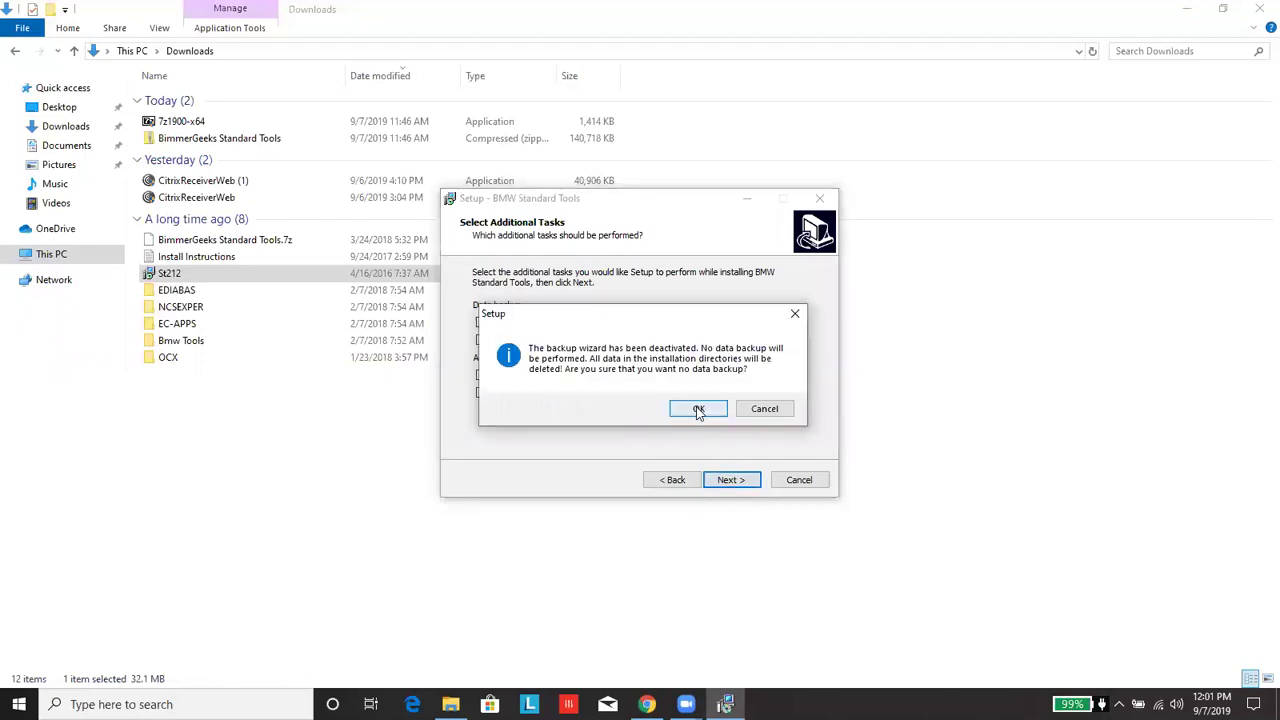
{"action": "left_click", "coordinate": [698, 411]}
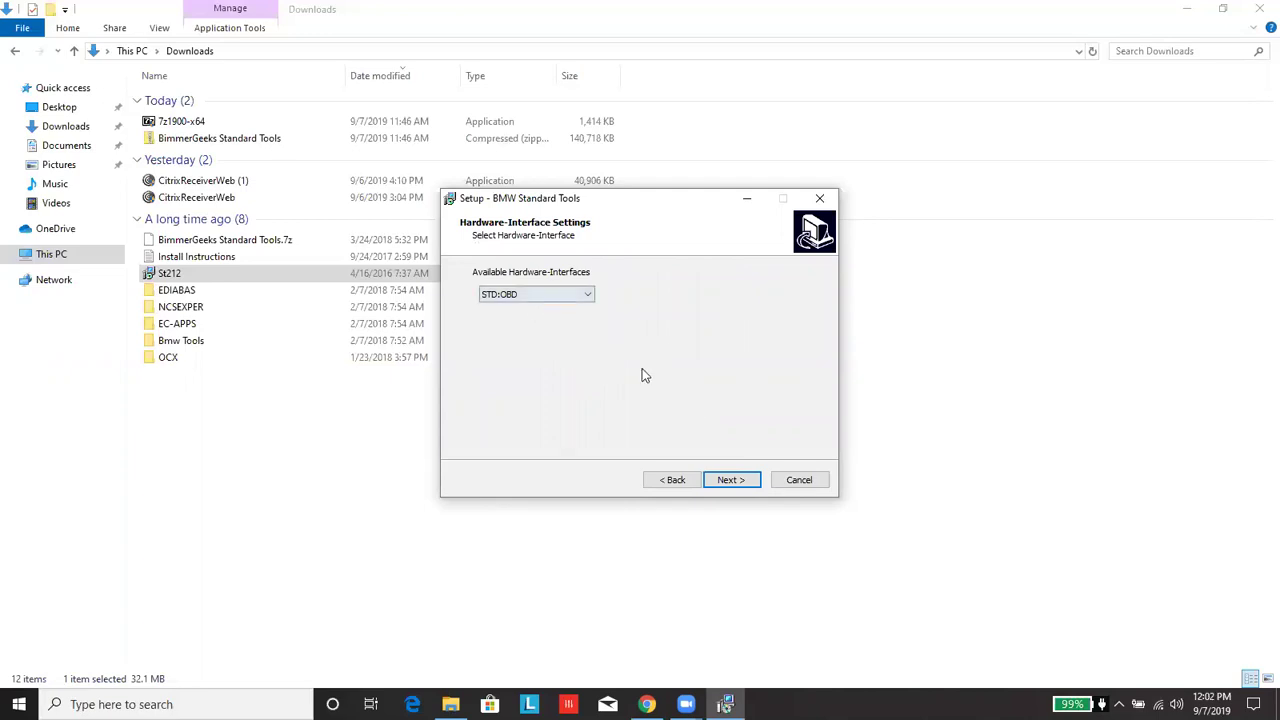
Install BMW Standard Tools with the STD:OBD interface on Com1 and finish setup without restarting the computer
{"action": "left_click", "coordinate": [743, 485]}
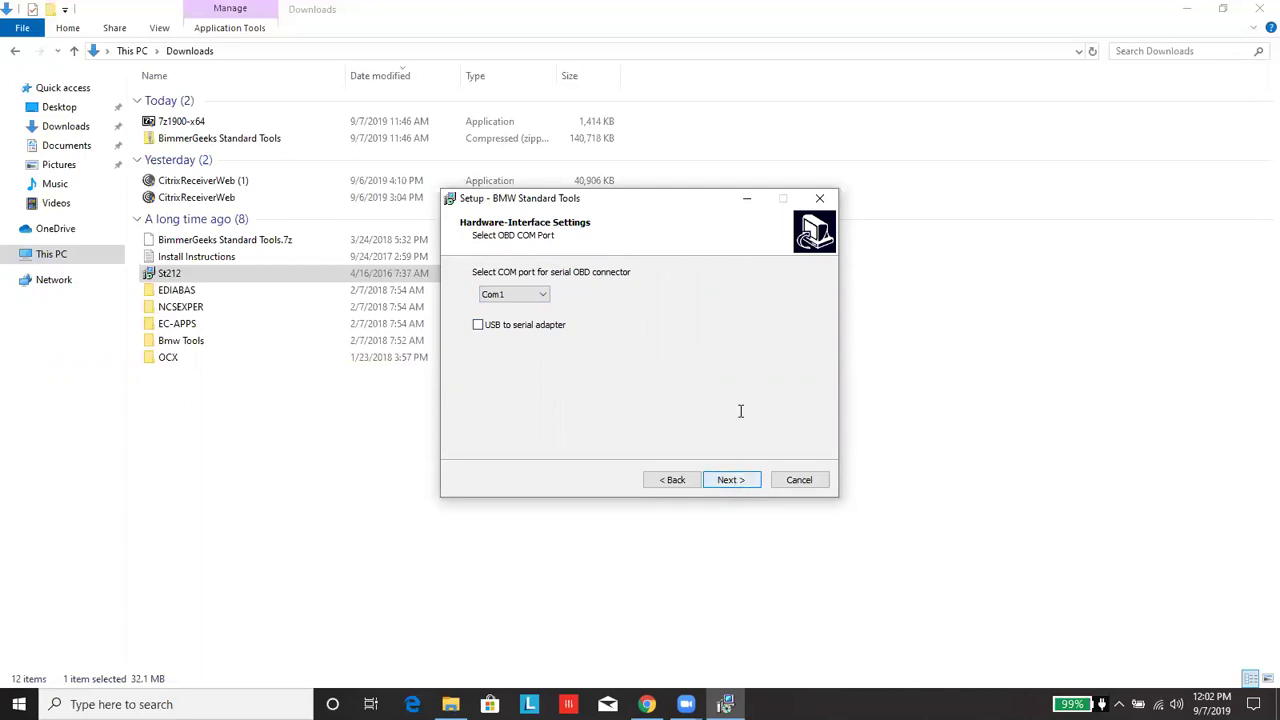
{"action": "left_click", "coordinate": [733, 481]}
{"action": "left_click", "coordinate": [733, 480]}
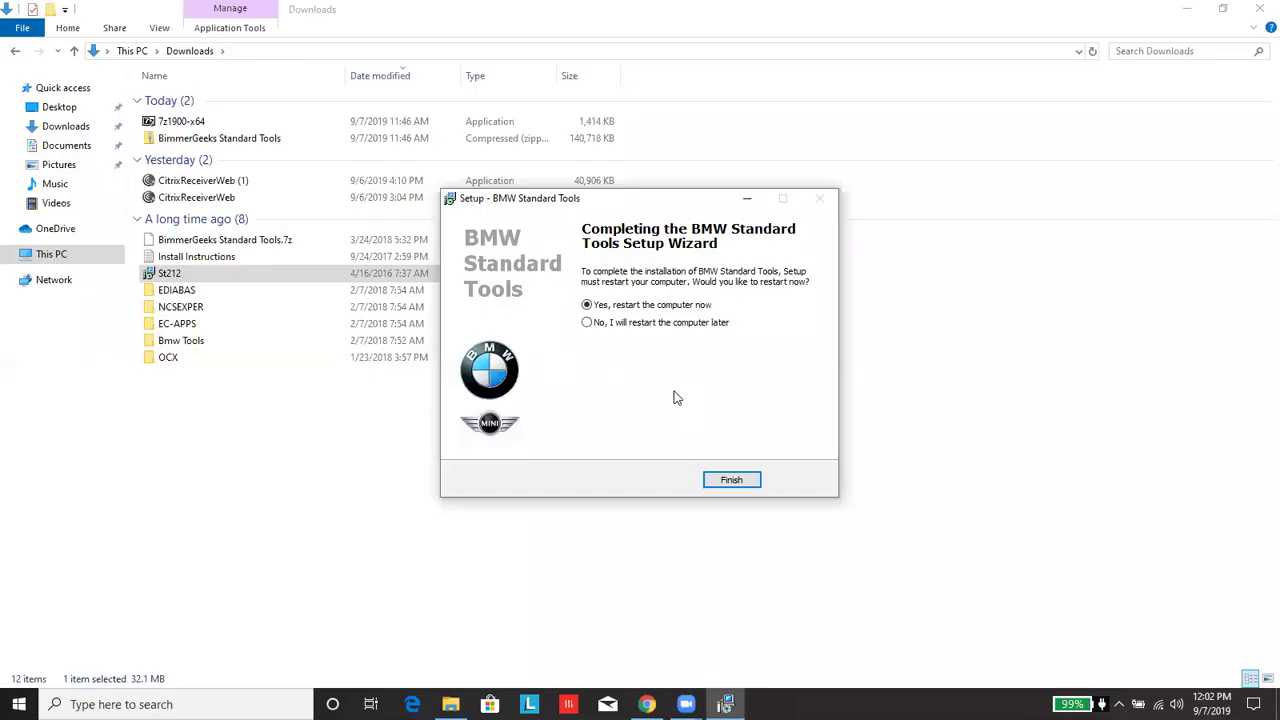
{"action": "left_click", "coordinate": [588, 325]}
{"action": "left_click", "coordinate": [729, 482]}
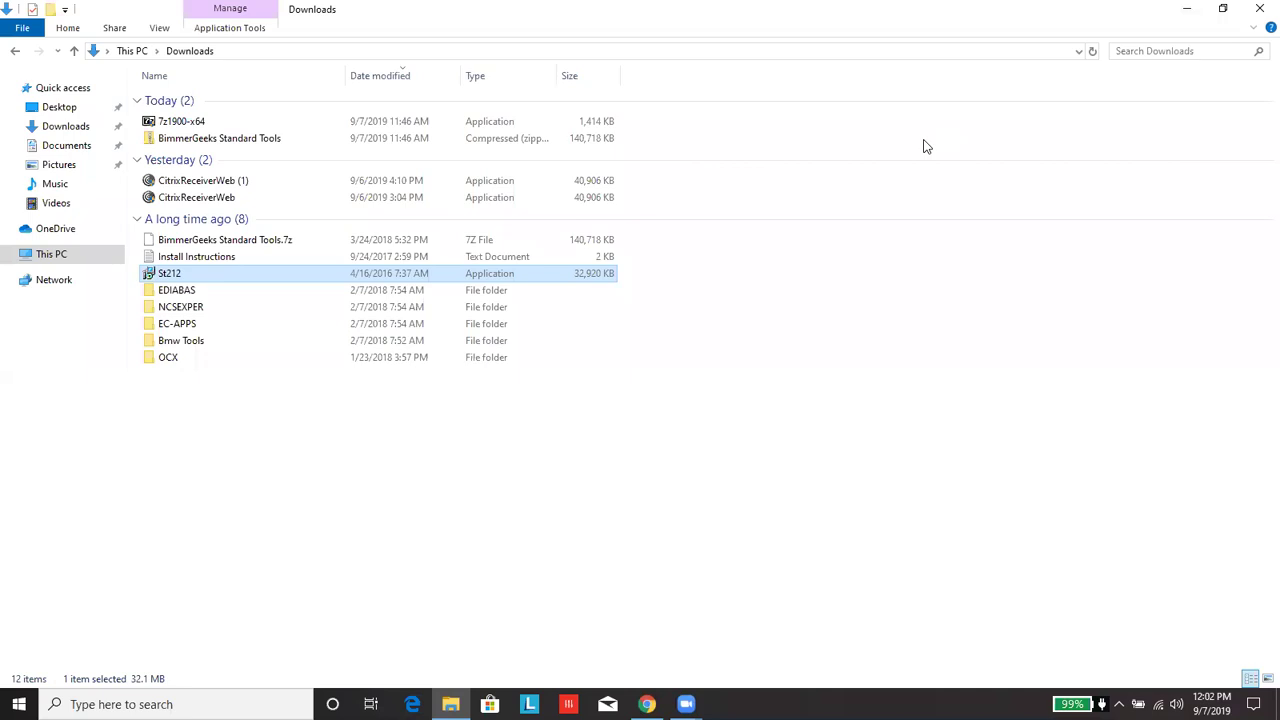
Delete the EC-APPS, EDIABAS and NCSEXPER folders from the root of the Windows (C:) drive
{"action": "left_click", "coordinate": [75, 256]}
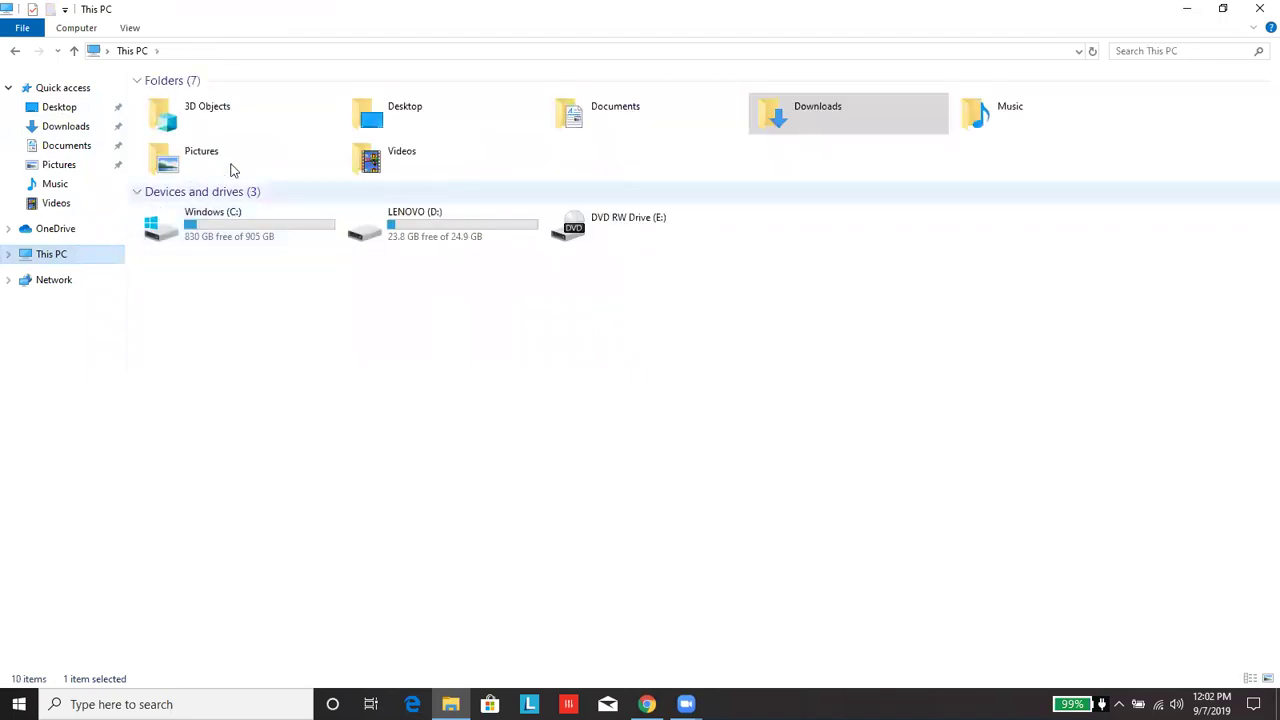
{"action": "left_click", "coordinate": [291, 237]}
{"action": "double_click", "coordinate": [291, 237]}
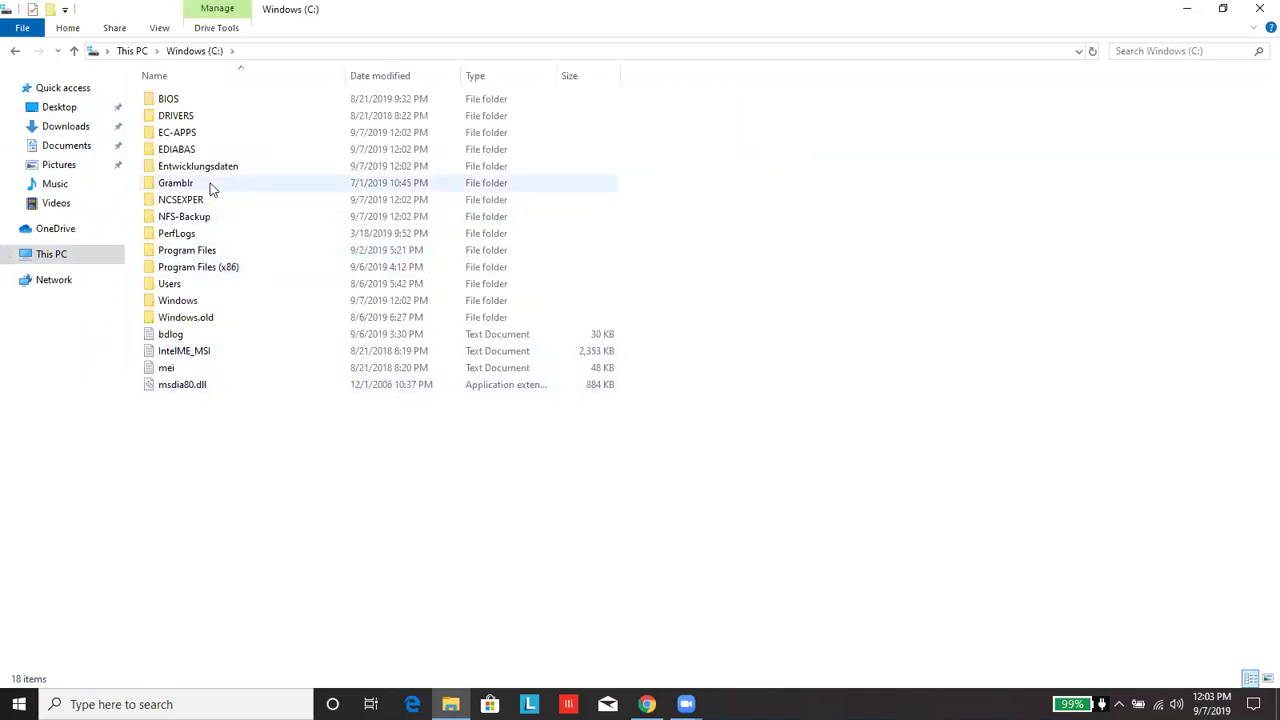
{"action": "left_click", "coordinate": [183, 135]}
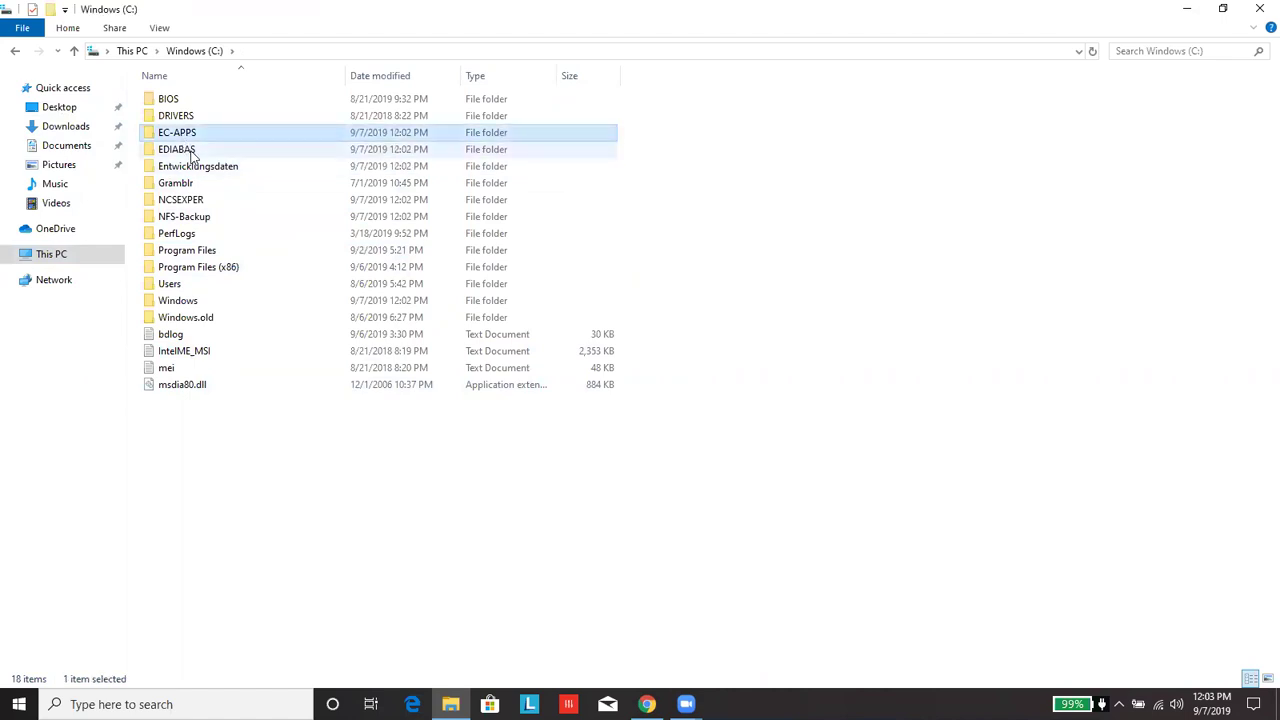
{"action": "left_click", "coordinate": [192, 152], "text": "ctrl"}
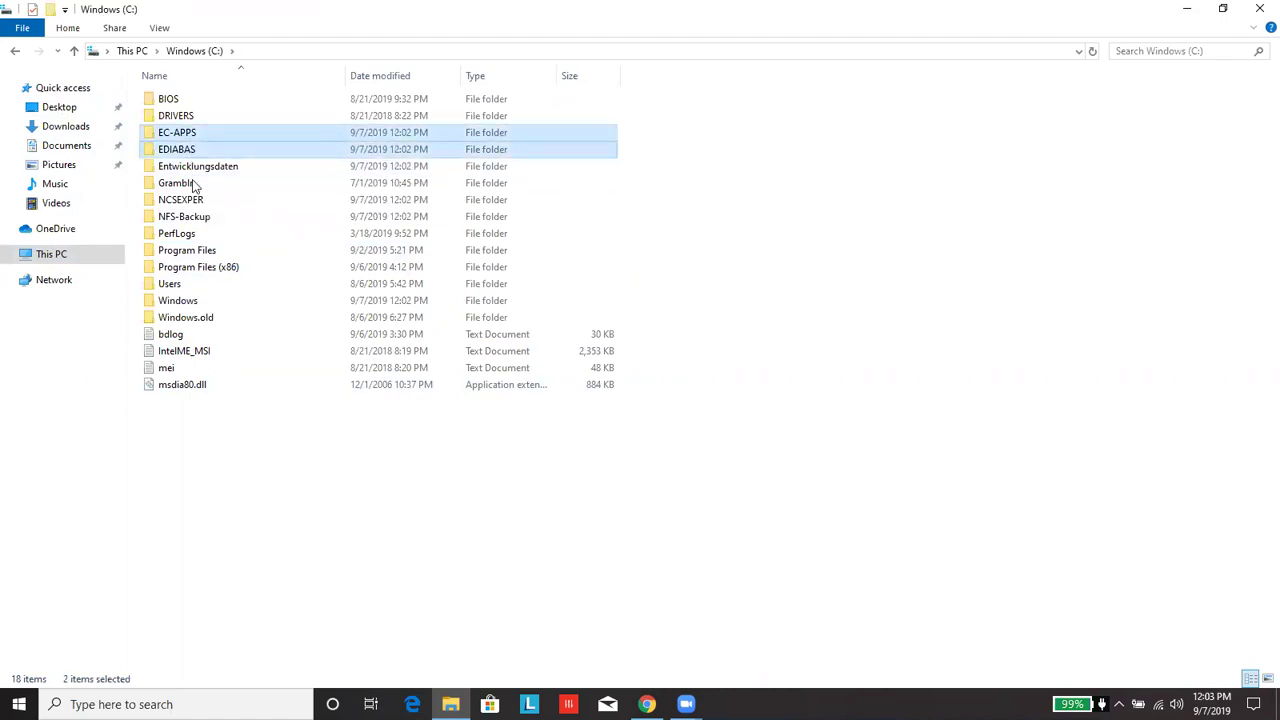
{"action": "left_click", "coordinate": [193, 201], "text": "ctrl"}
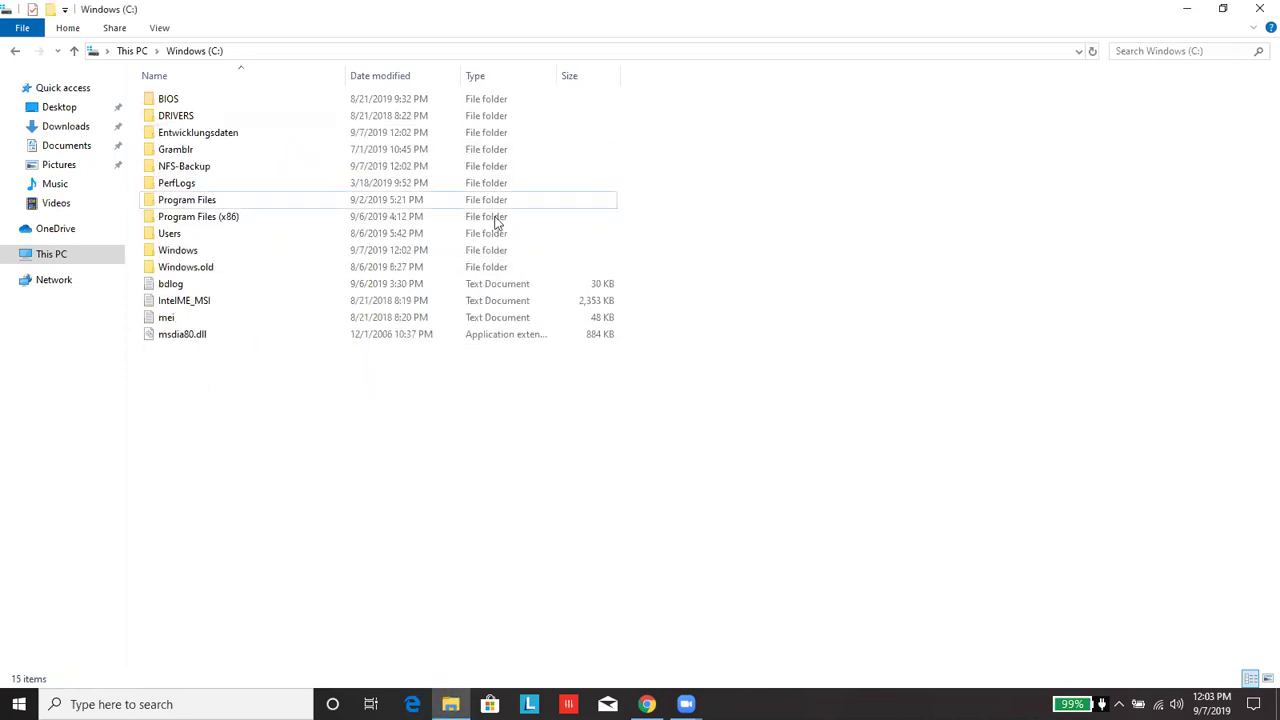
Copy the EDIABAS, NCSEXPER and EC-APPS folders from Downloads into the root of the Windows (C:) drive
{"action": "key", "text": "alt+Left"}
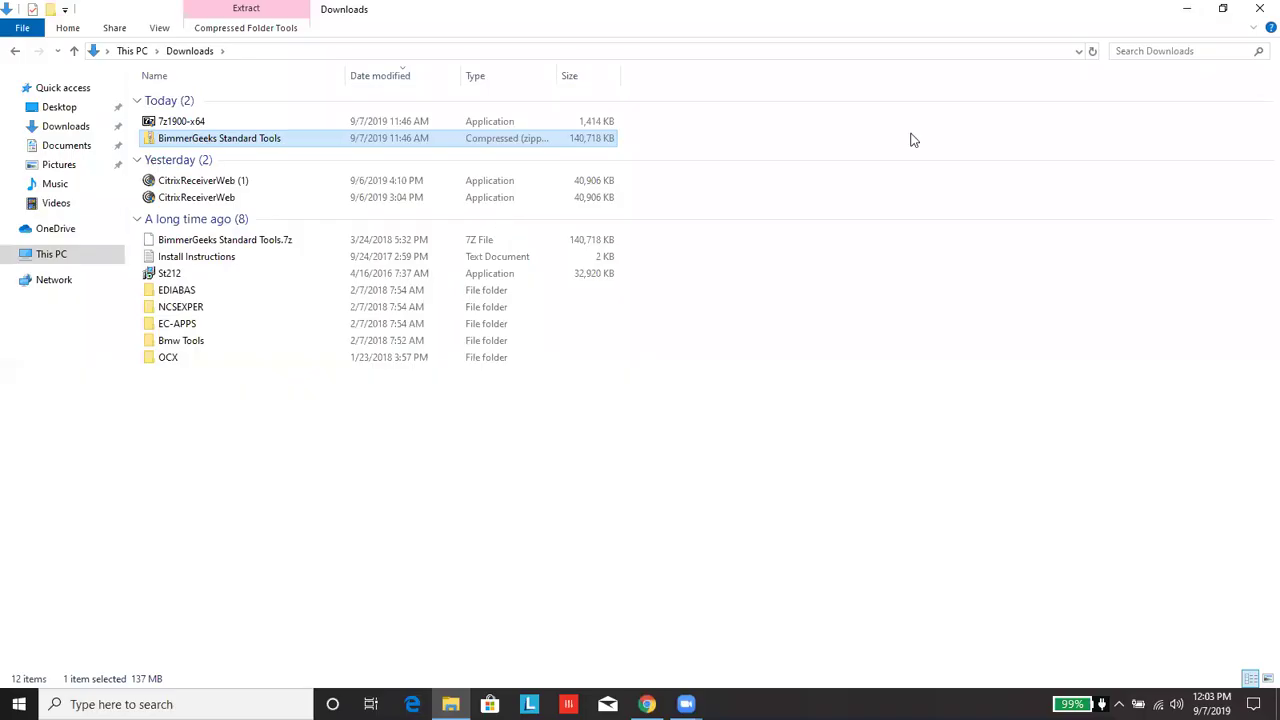
{"action": "left_click", "coordinate": [178, 291]}
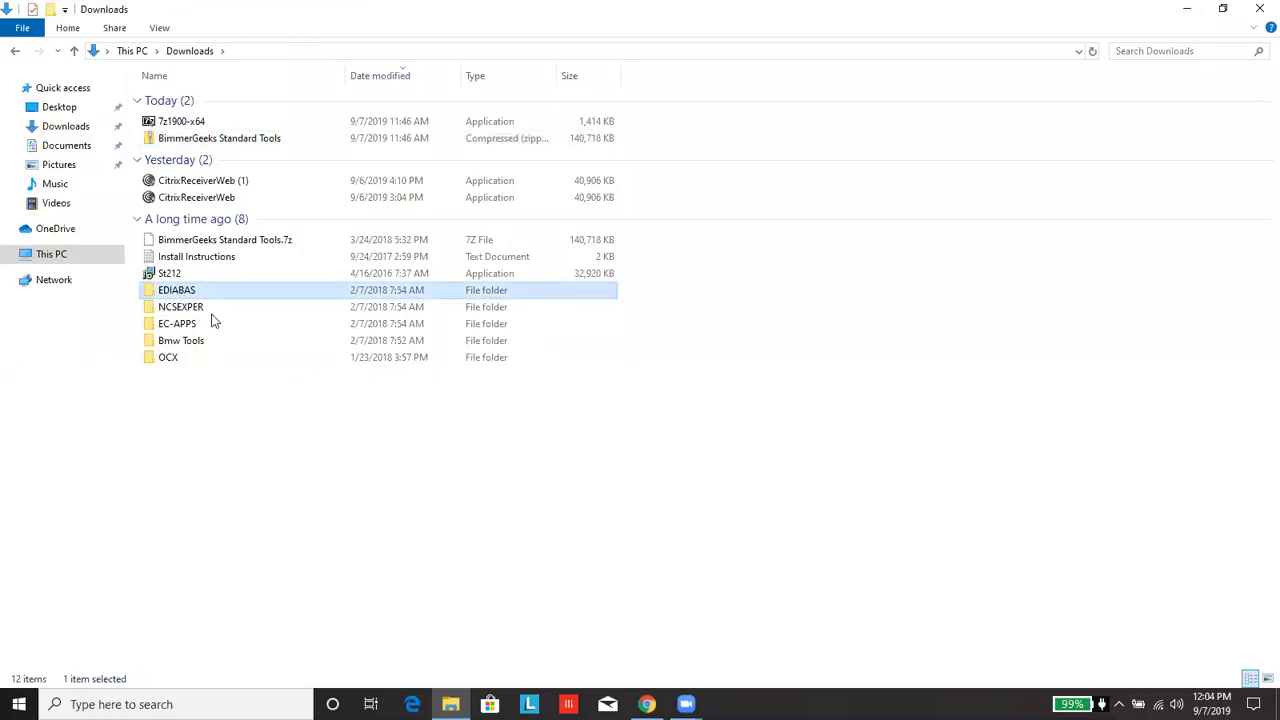
{"action": "key", "text": "shift+Down"}
{"action": "key", "text": "shift+Down"}
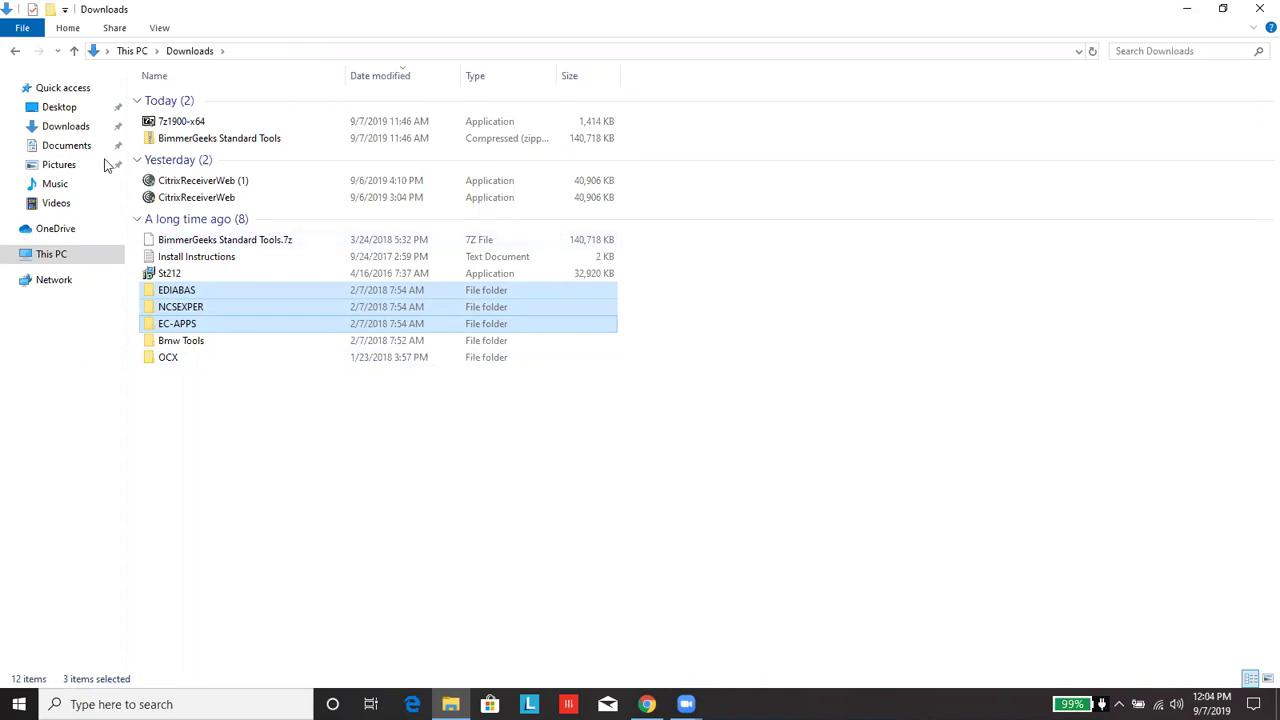
{"action": "left_click", "coordinate": [64, 256]}
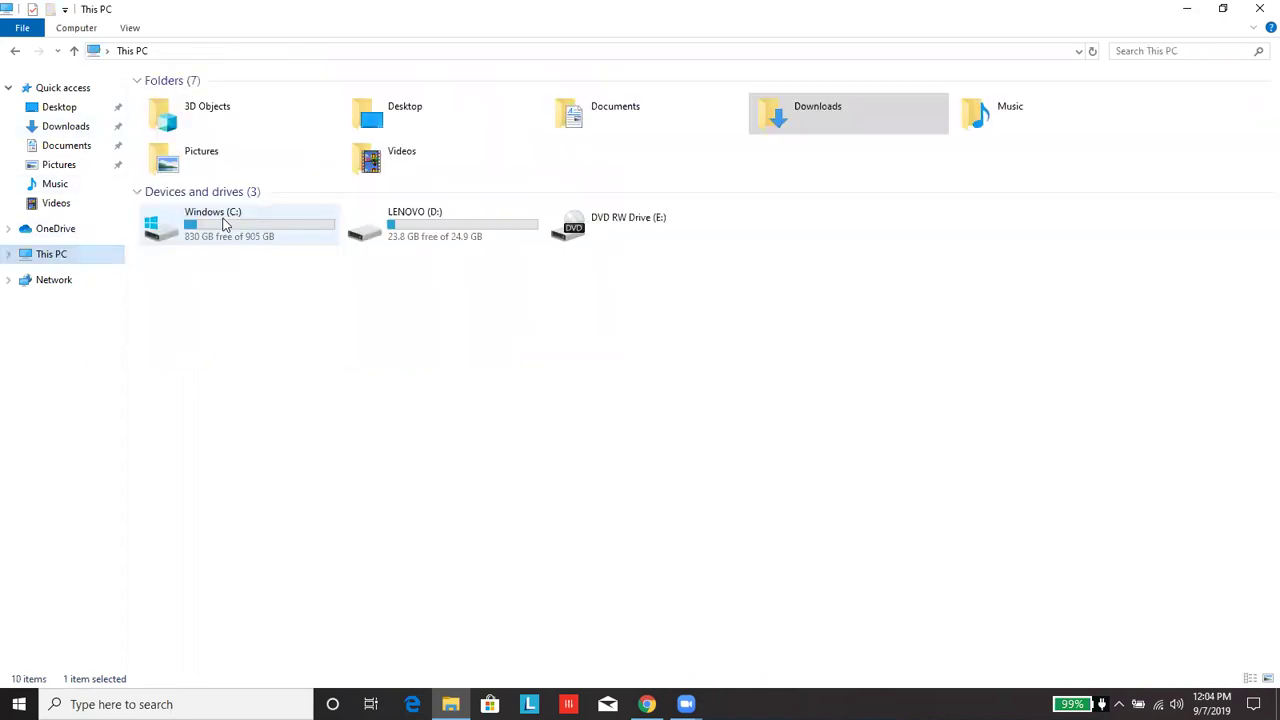
{"action": "left_click", "coordinate": [232, 228]}
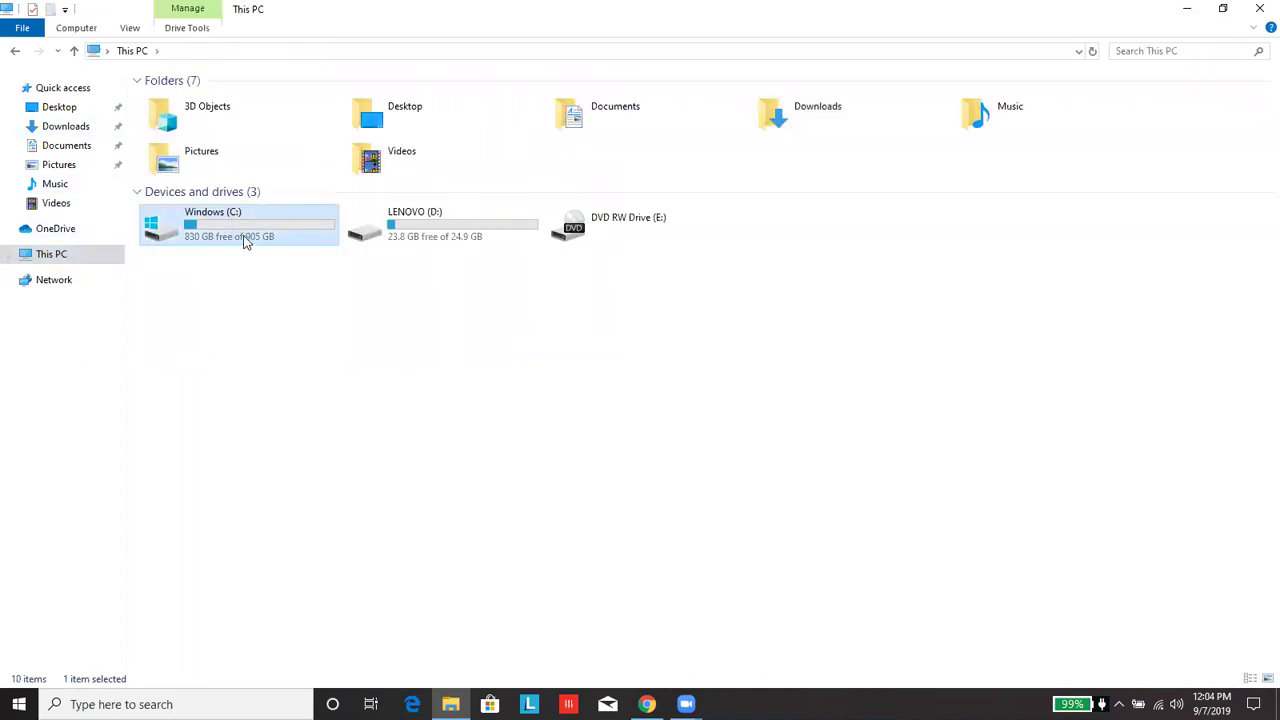
{"action": "double_click", "coordinate": [245, 234]}
{"action": "right_click", "coordinate": [187, 421]}
{"action": "left_click", "coordinate": [229, 503]}
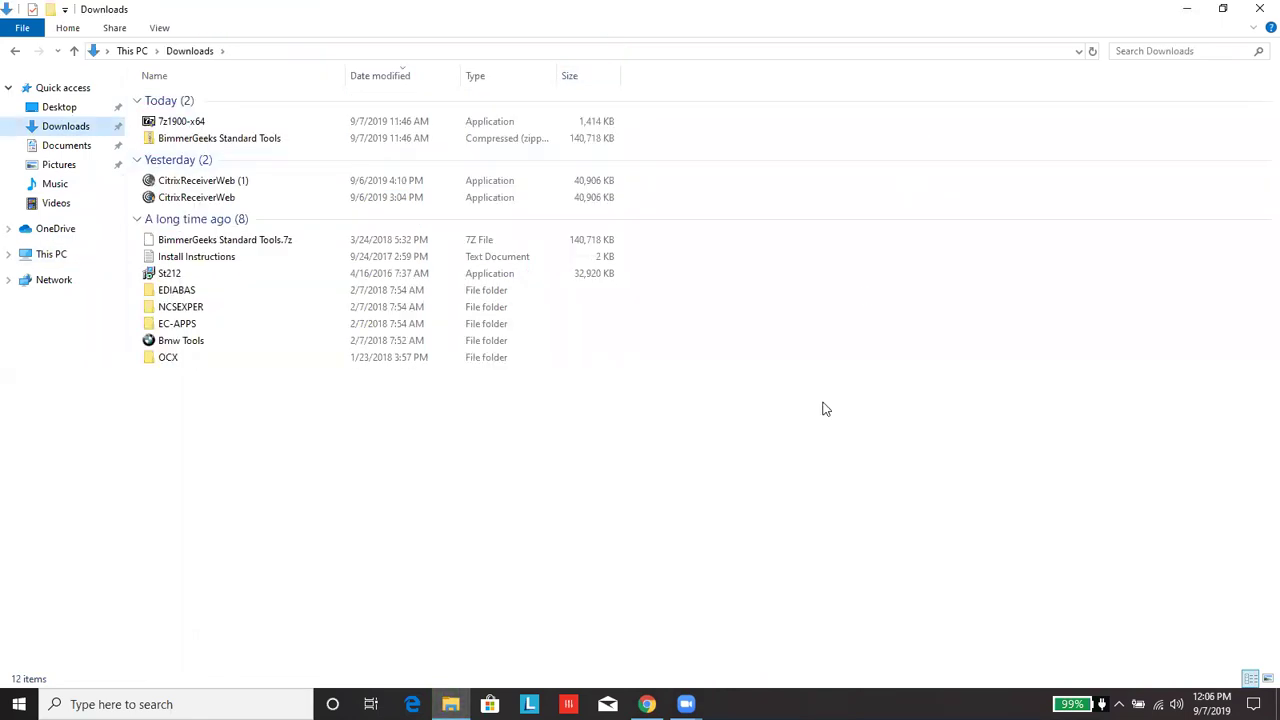
Copy comdlg32.ocx, MSCOMCTL.OCX and msflxgrd.ocx from the OCX folder in Downloads
{"action": "double_click", "coordinate": [176, 360]}
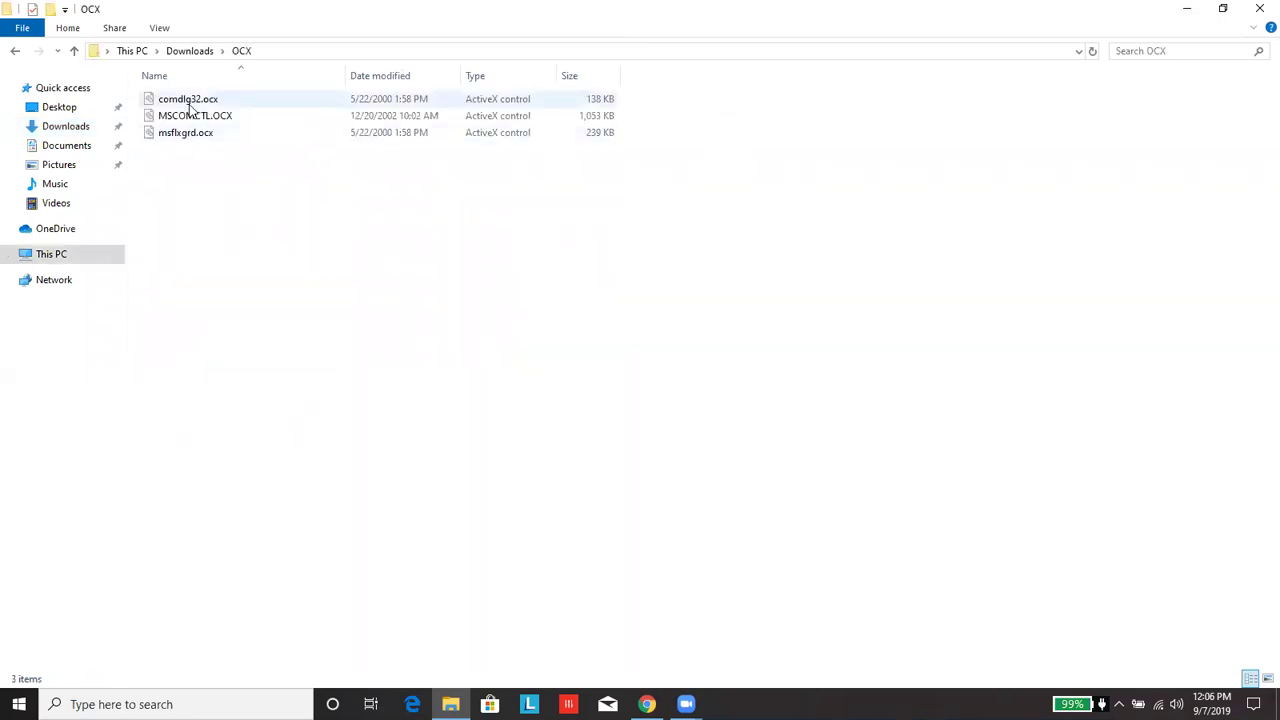
{"action": "left_click", "coordinate": [192, 106]}
{"action": "key", "text": "shift+Down"}
{"action": "key", "text": "shift+Down"}
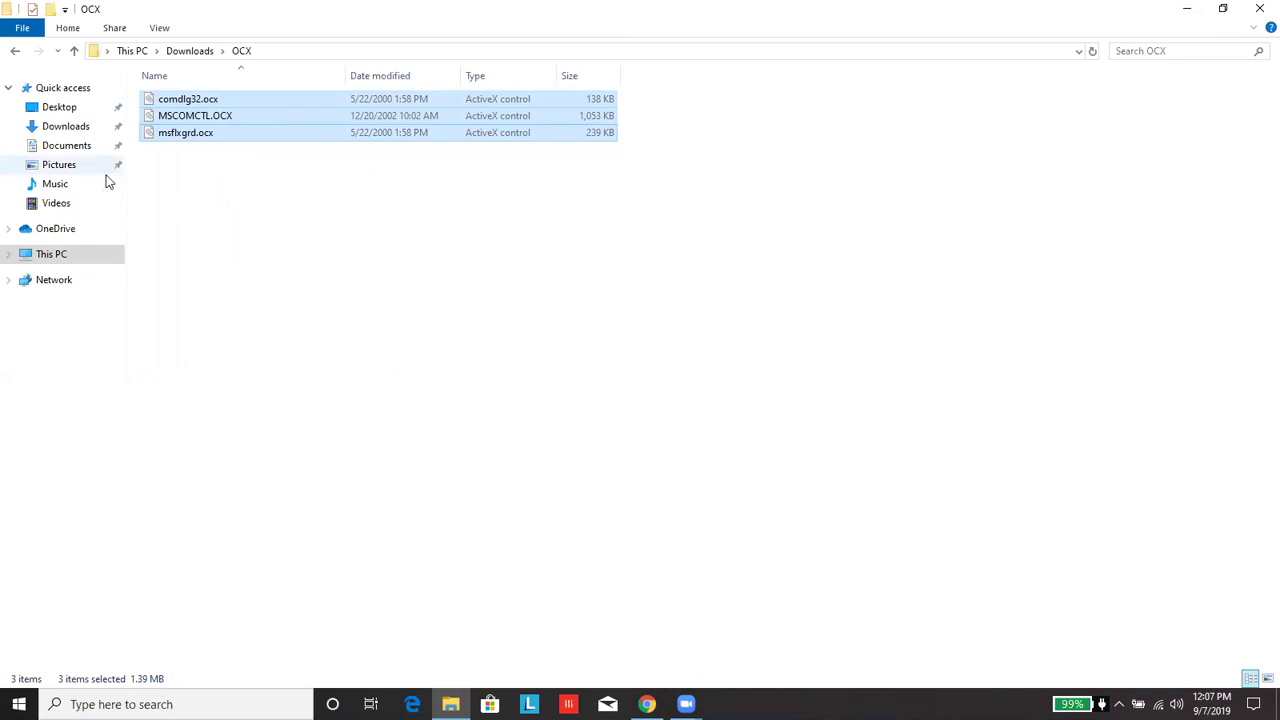
Go to the SysWOW64 folder inside the Windows folder on the C: drive
{"action": "left_click", "coordinate": [62, 258]}
{"action": "double_click", "coordinate": [294, 235]}
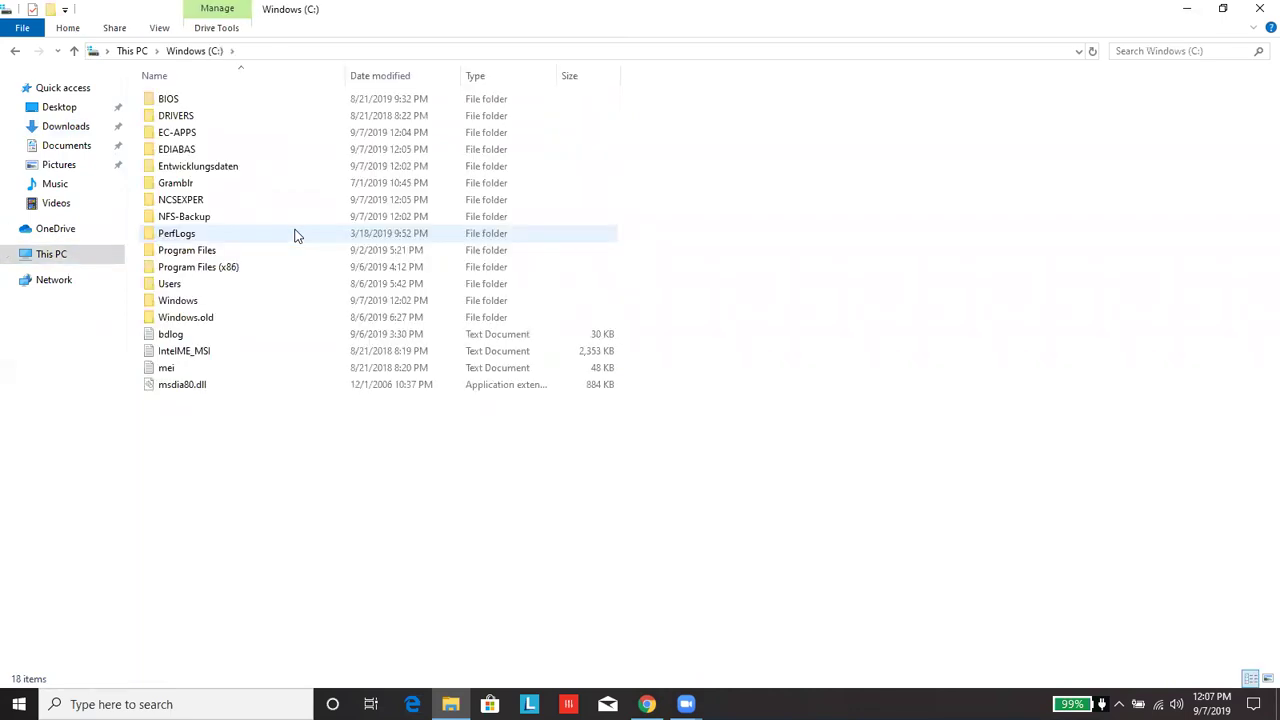
{"action": "double_click", "coordinate": [205, 301]}
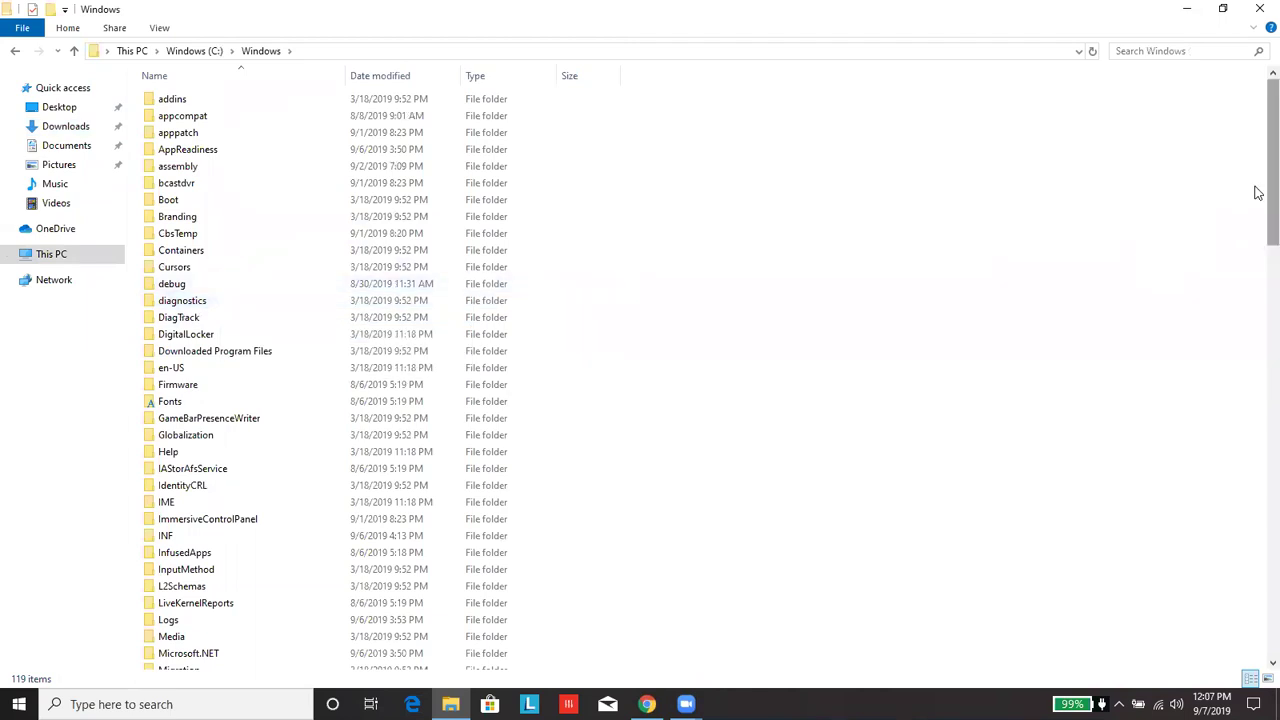
{"action": "scroll", "coordinate": [1257, 253], "scroll_direction": "down", "scroll_amount": 4}
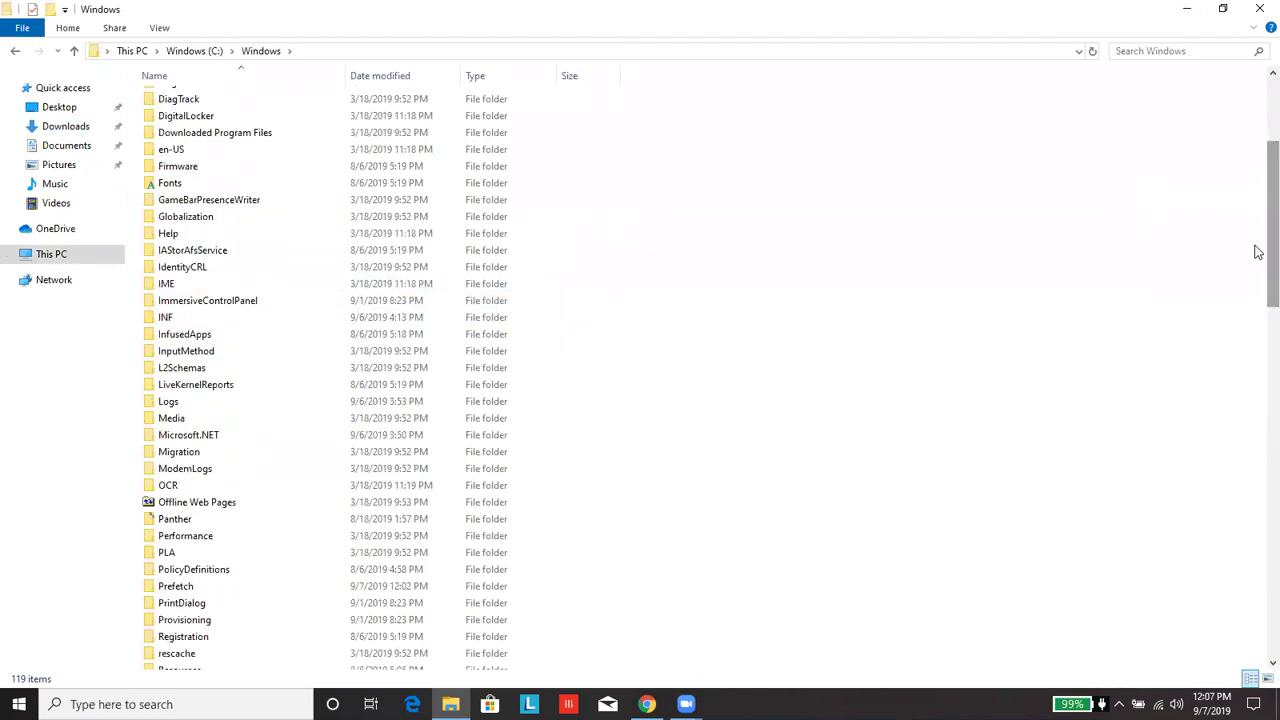
{"action": "scroll", "coordinate": [1257, 285], "scroll_direction": "down", "scroll_amount": 2}
{"action": "scroll", "coordinate": [1257, 289], "scroll_direction": "down", "scroll_amount": 7}
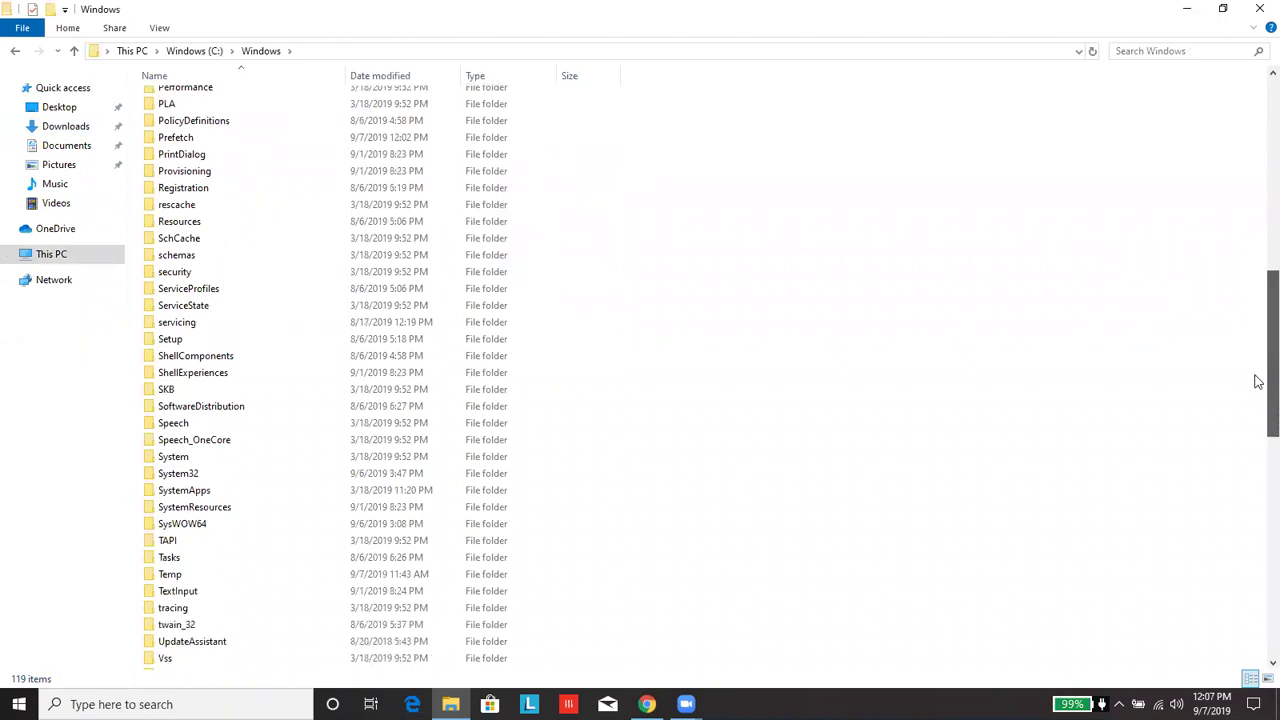
{"action": "left_click", "coordinate": [178, 527]}
{"action": "double_click", "coordinate": [177, 527]}
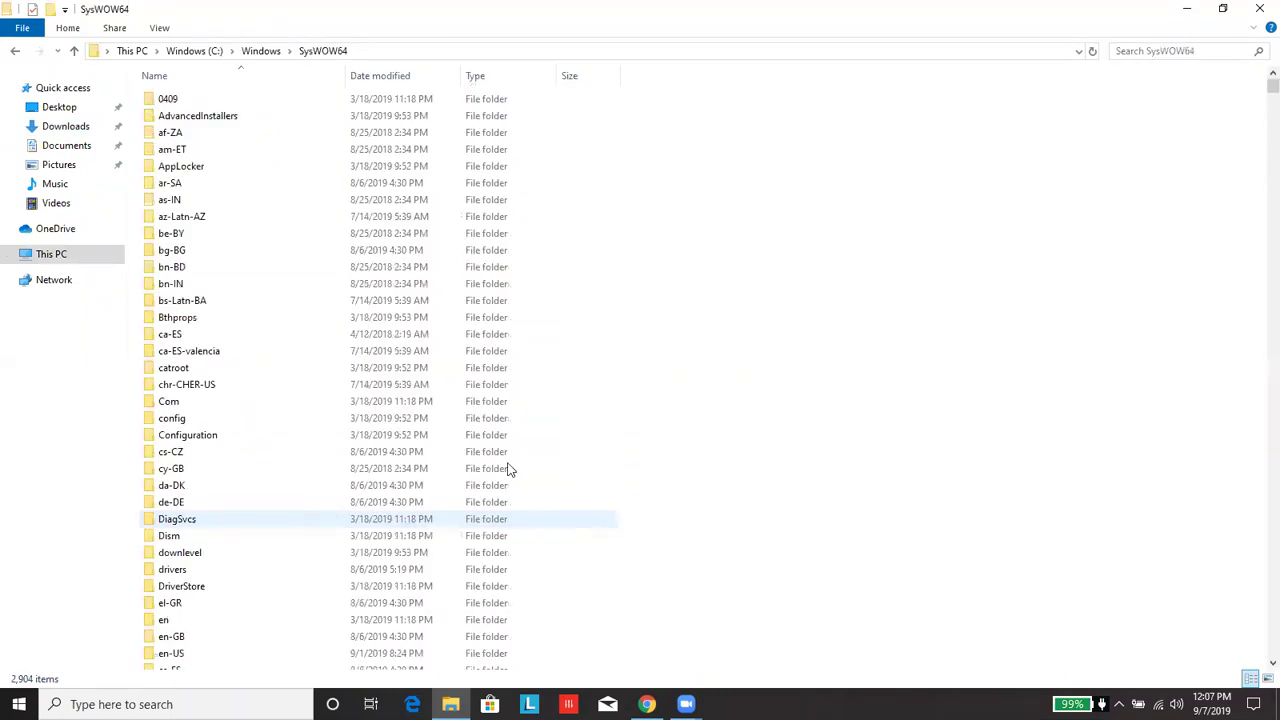
Paste the three copied OCX files into SysWOW64, granting administrator permission for each file
{"action": "right_click", "coordinate": [672, 230]}
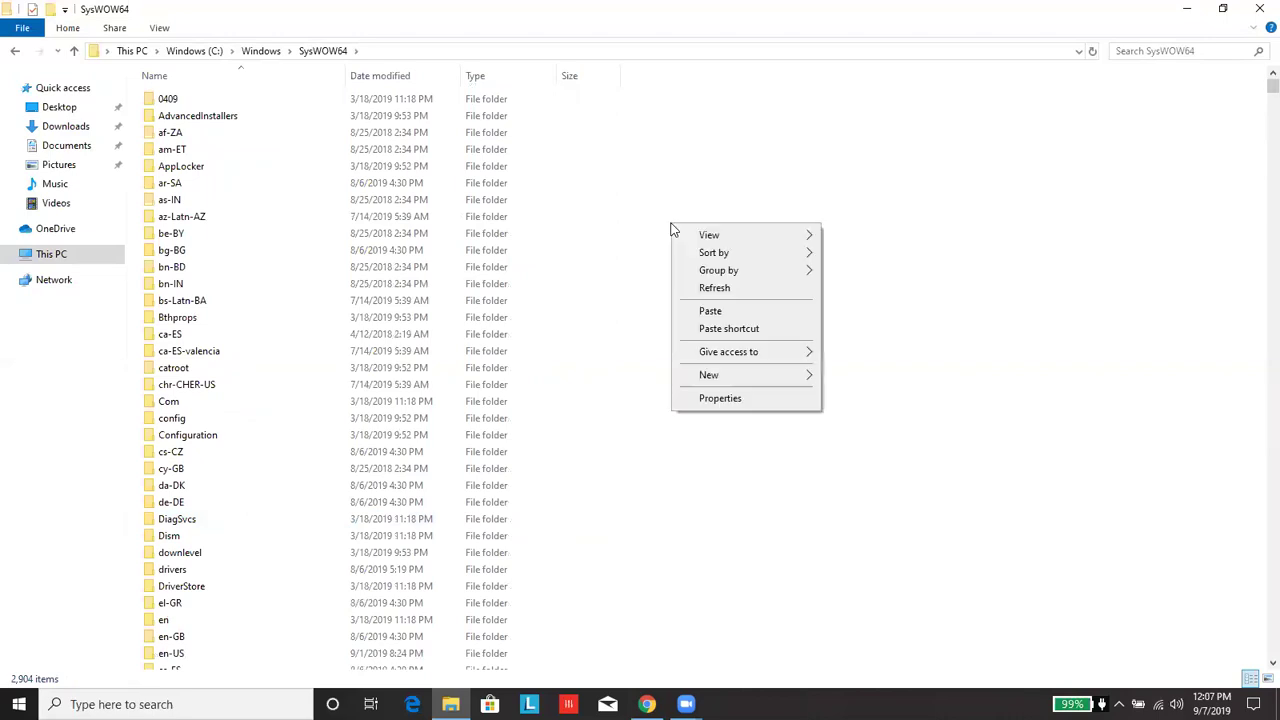
{"action": "left_click", "coordinate": [711, 311]}
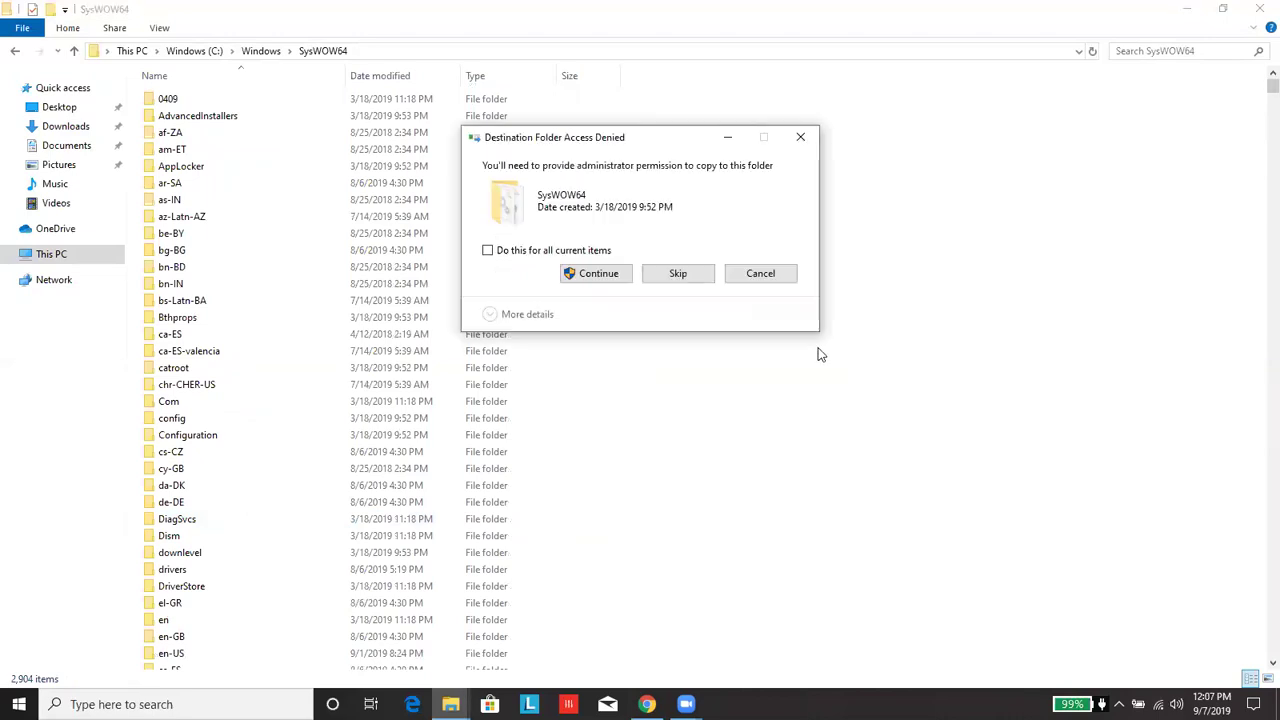
{"action": "left_click", "coordinate": [609, 278]}
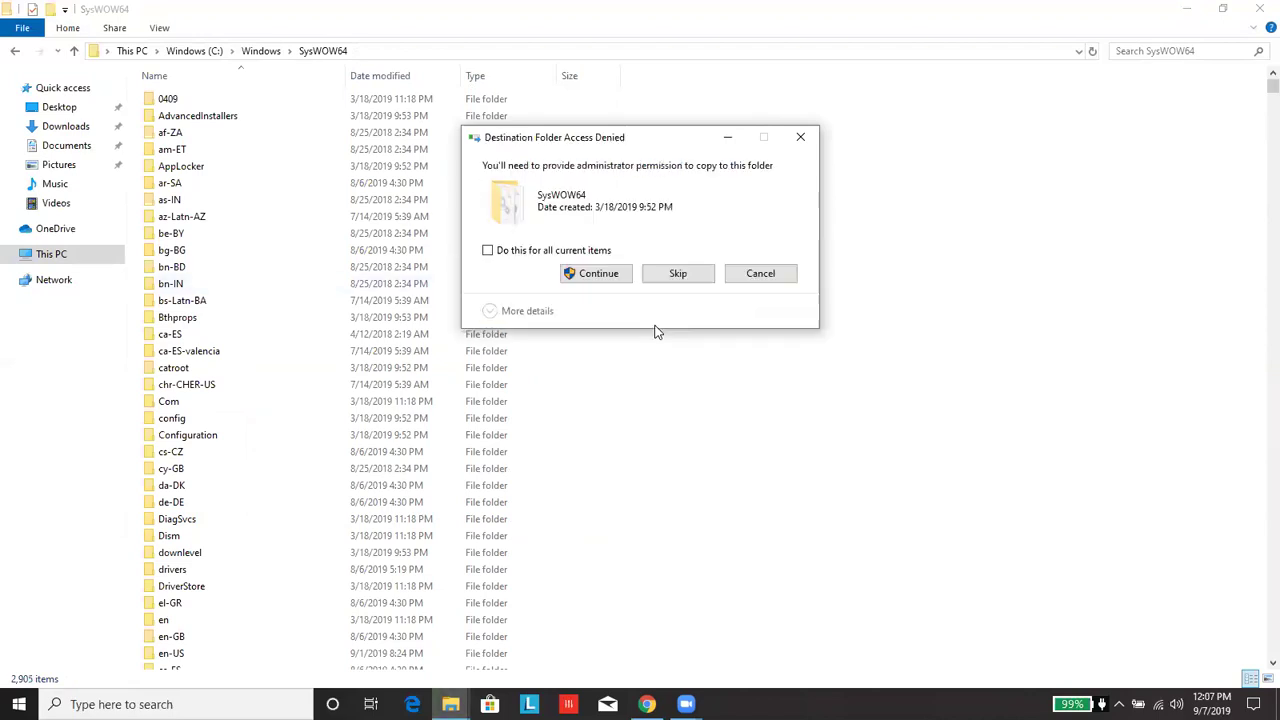
{"action": "left_click", "coordinate": [612, 284]}
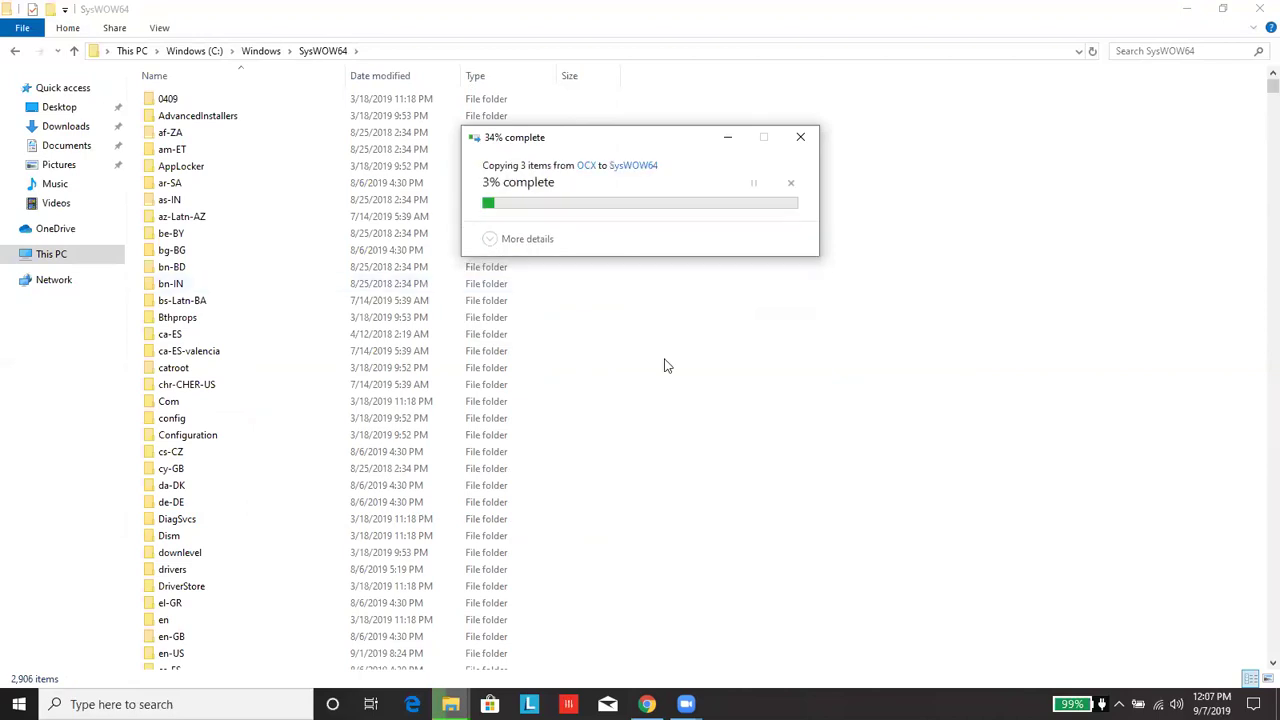
{"action": "left_click", "coordinate": [618, 282]}
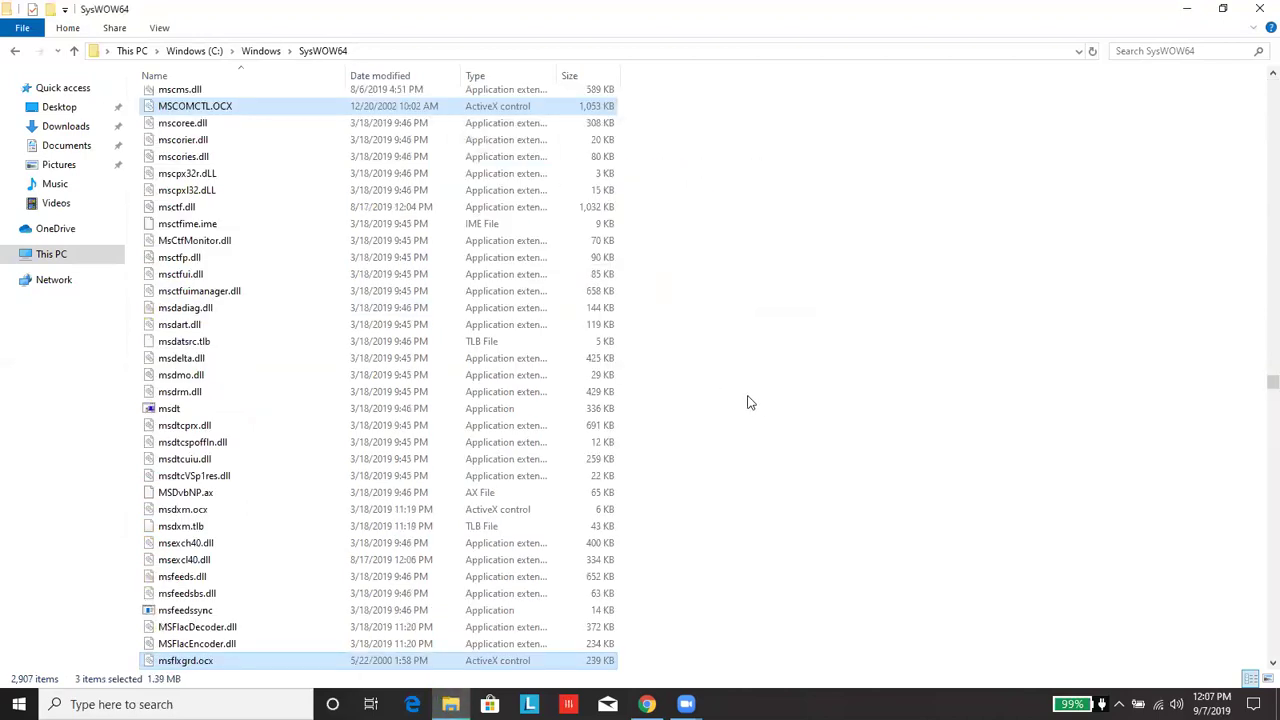
{"action": "left_click", "coordinate": [660, 190]}
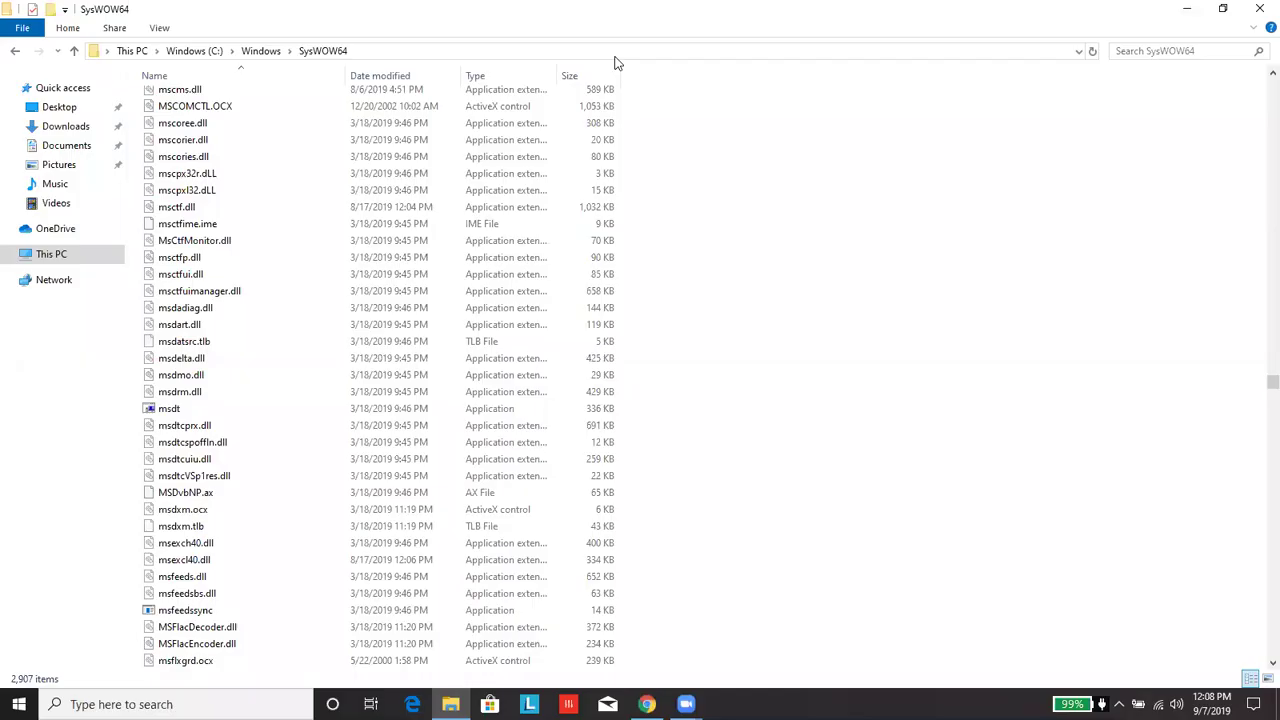
Search Windows for cmd and run Command Prompt as administrator
{"action": "left_click", "coordinate": [300, 700]}
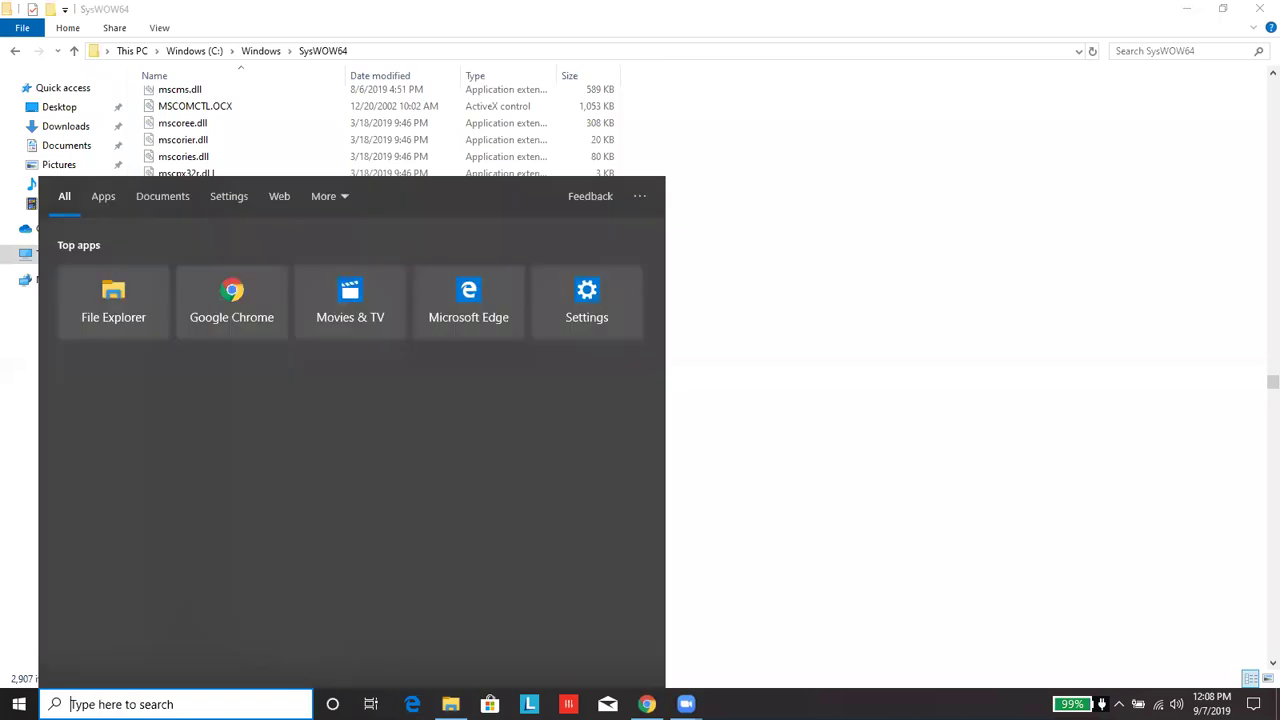
{"action": "type", "text": "cmd"}
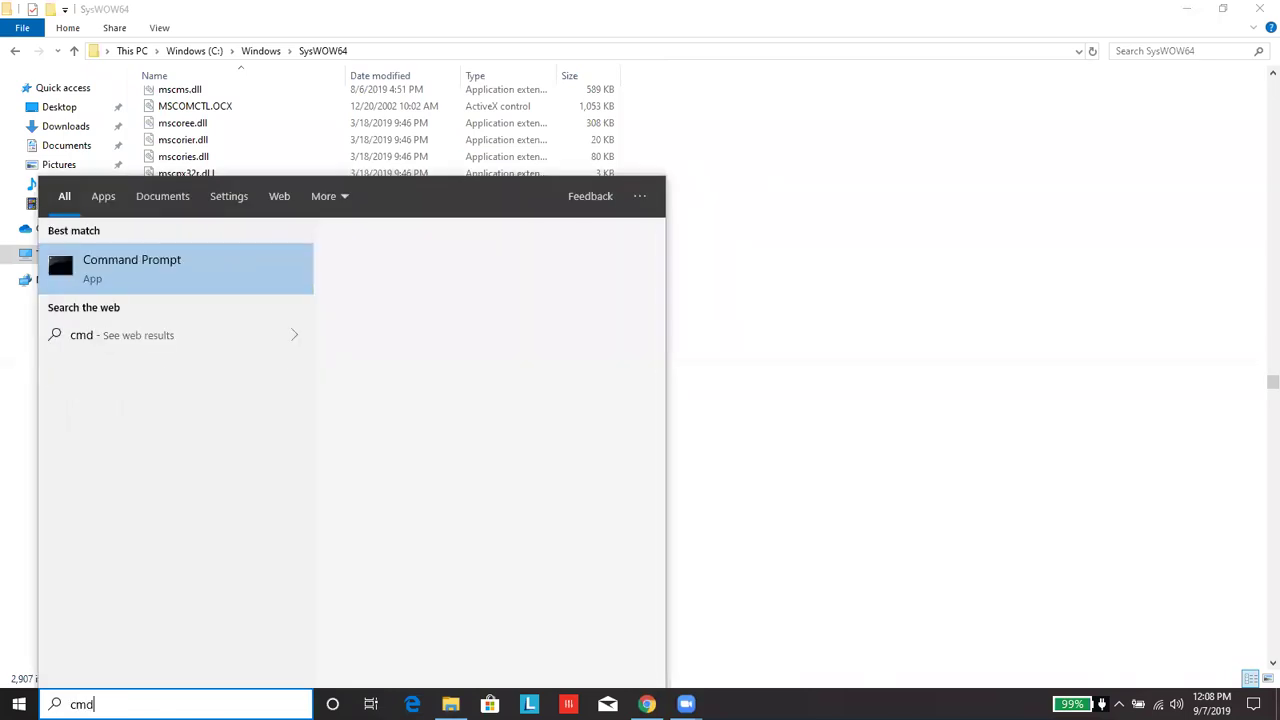
{"action": "right_click", "coordinate": [196, 282]}
{"action": "left_click", "coordinate": [205, 290]}
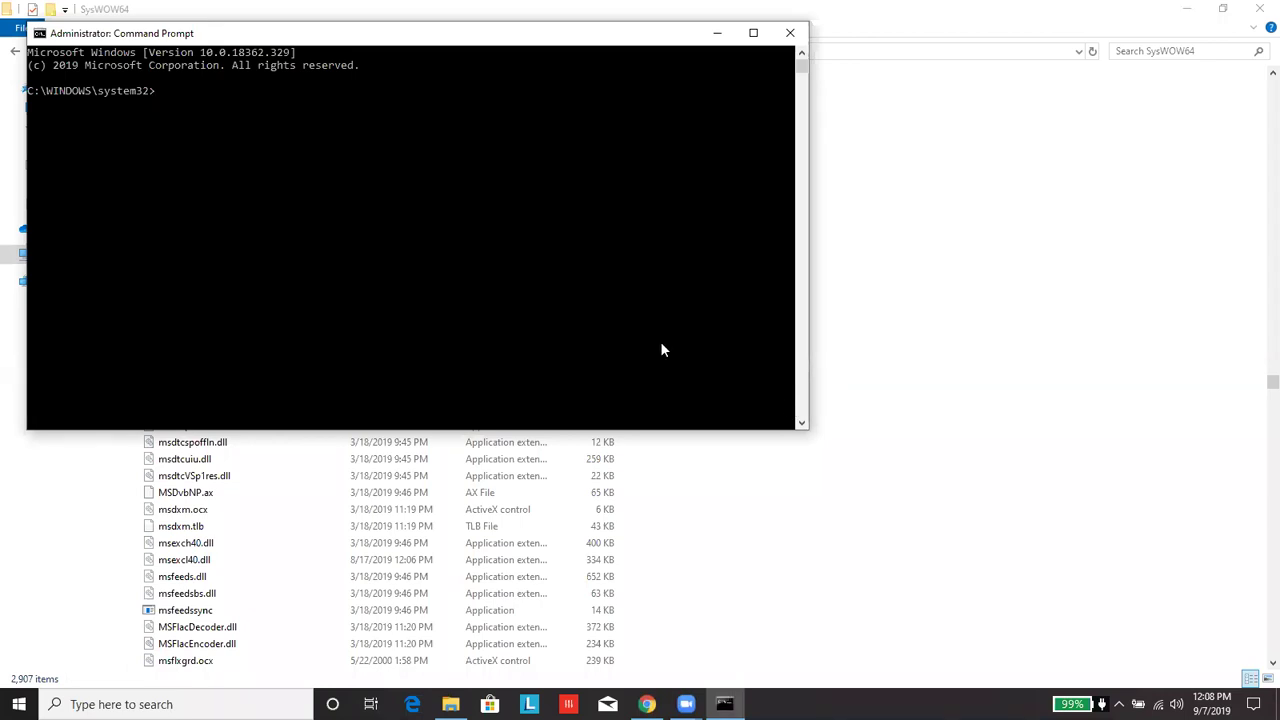
Change to c:\windows\syswow64 and register mscomctl.ocx, msflxgrd.ocx and comdlg32.ocx with regsvr32
{"action": "type", "text": "cd c:\\windows\\syswow64"}
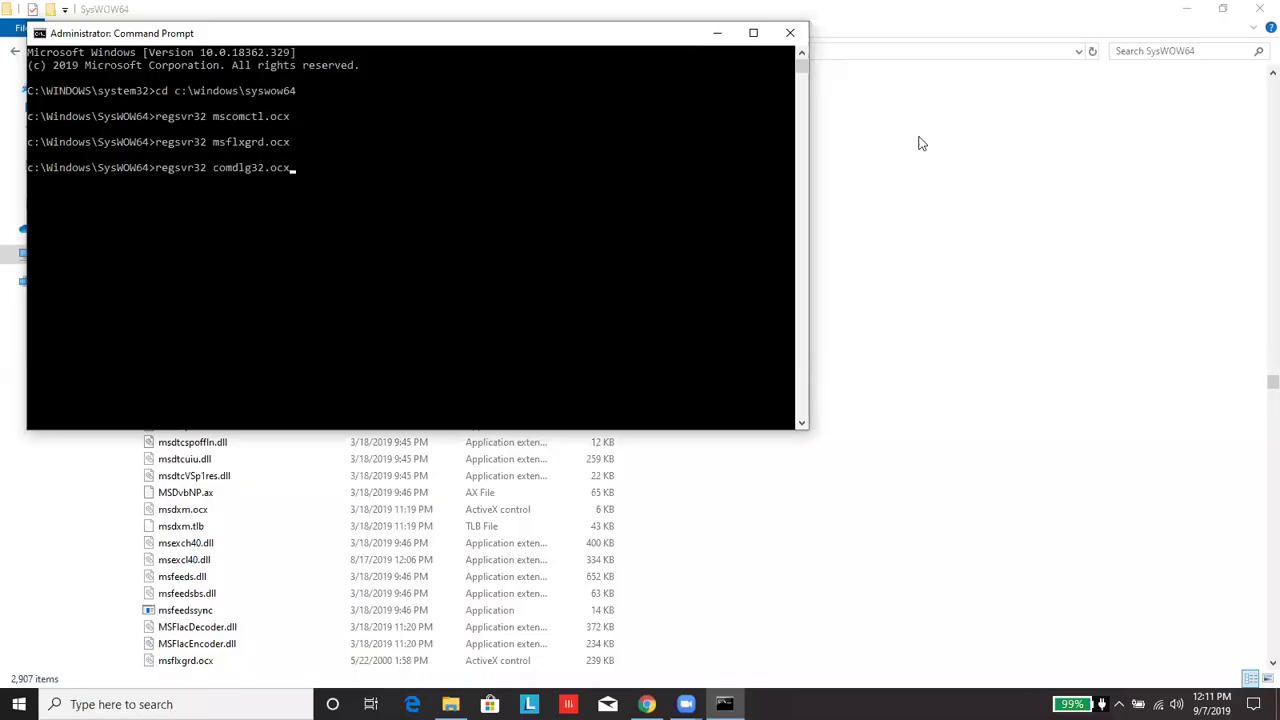
{"action": "key", "text": "Return"}
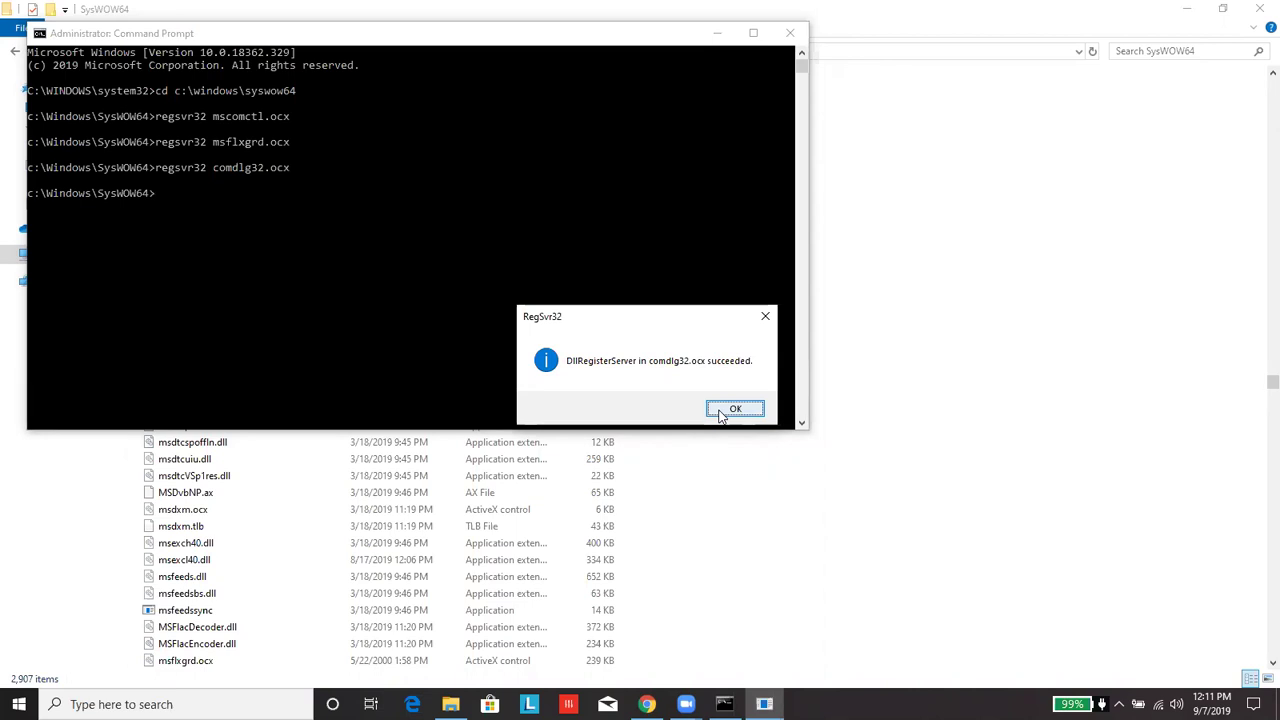
{"action": "left_click", "coordinate": [722, 412]}
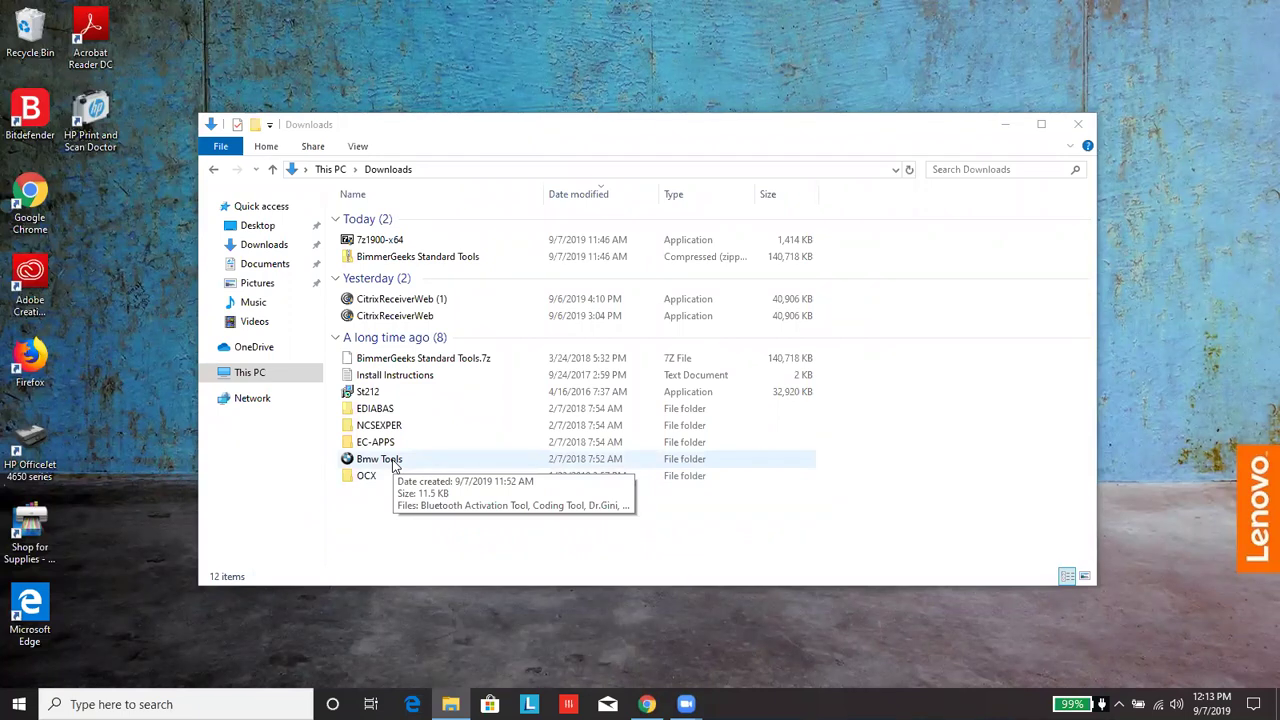
Move the Bmw Tools folder from Downloads to the desktop, placing it below HP Print and Scan Doctor
{"action": "left_click_drag", "start_coordinate": [392, 459], "coordinate": [123, 257]}
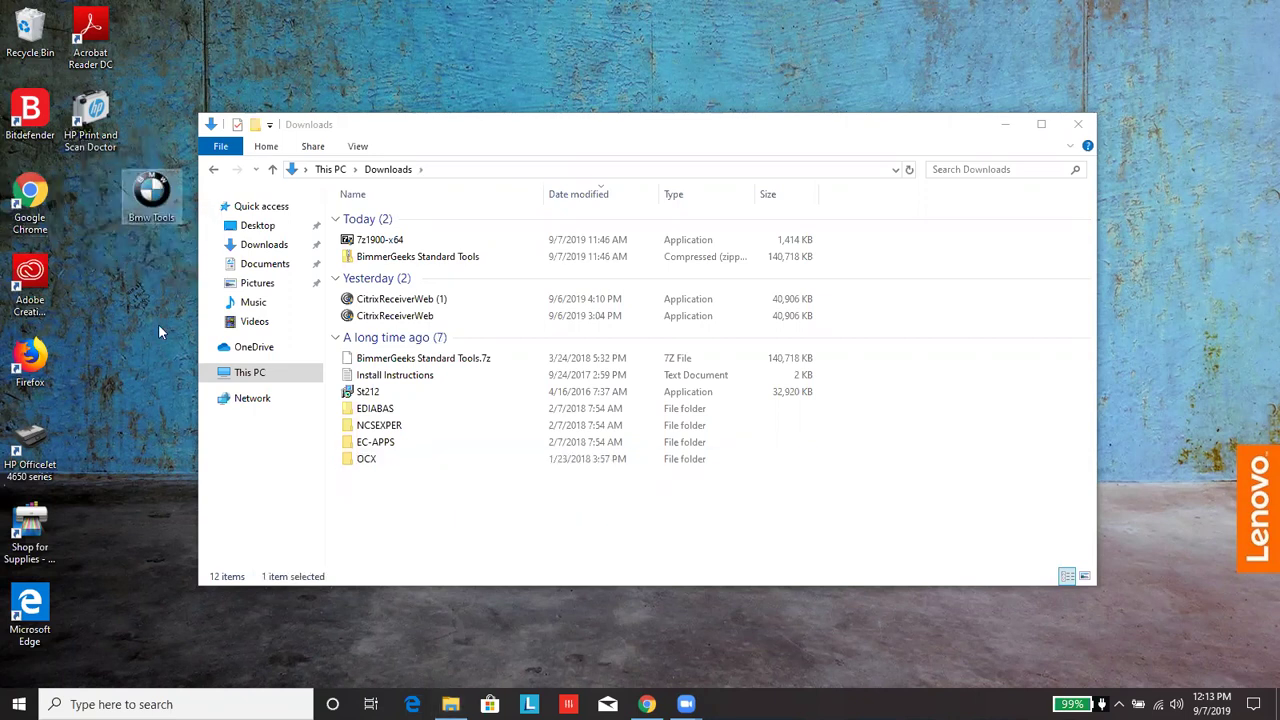
{"action": "left_click_drag", "start_coordinate": [152, 195], "coordinate": [115, 201]}
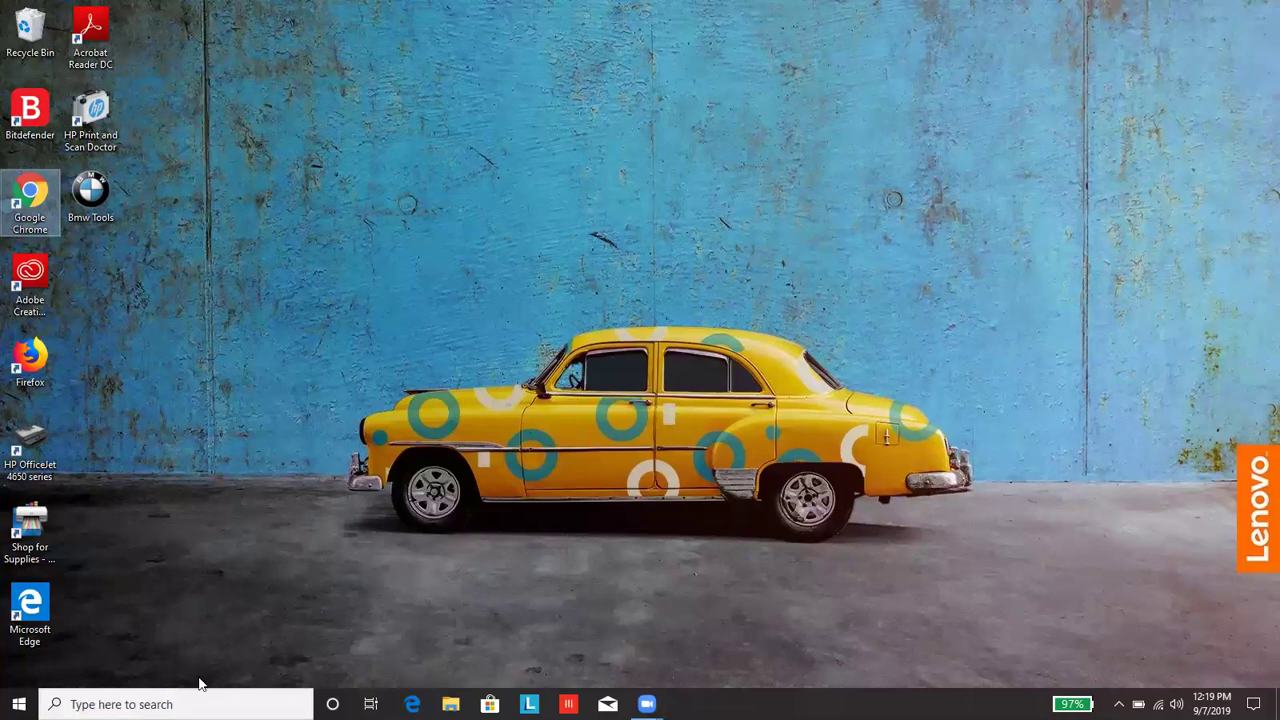
Search Windows for "device" and open Device Manager
{"action": "left_click", "coordinate": [179, 691]}
{"action": "type", "text": "d"}
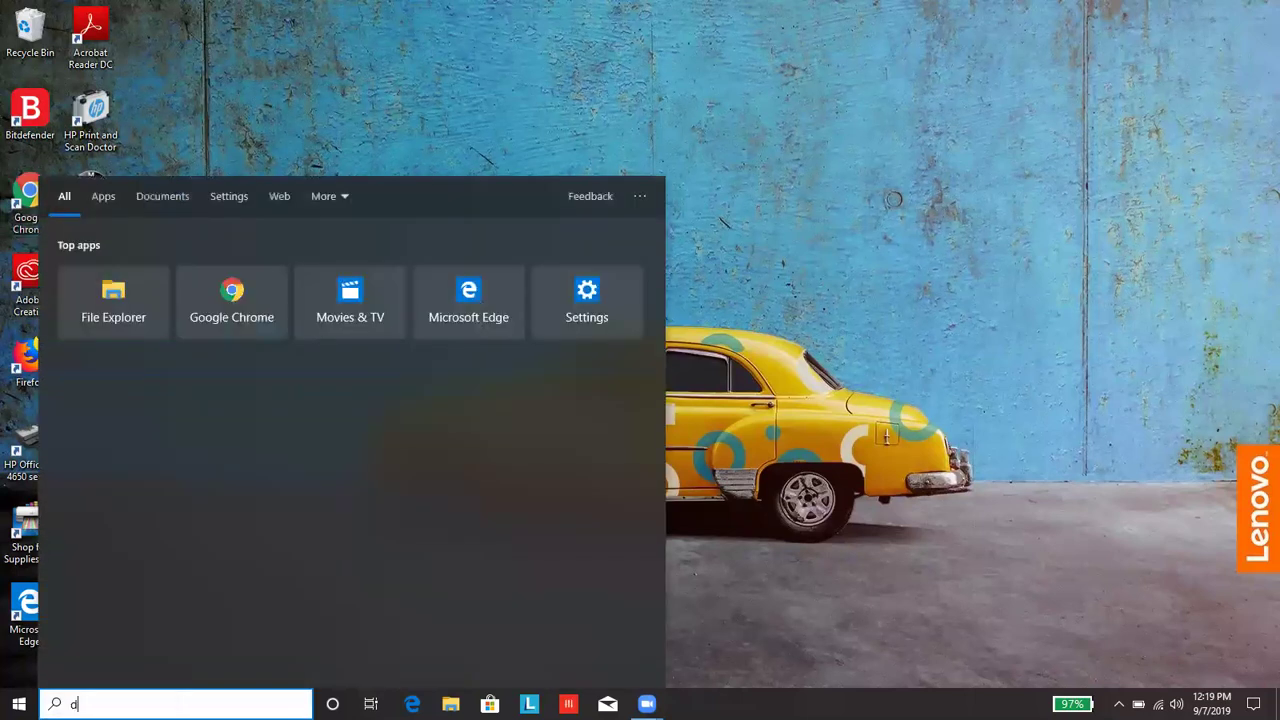
{"action": "type", "text": "evice"}
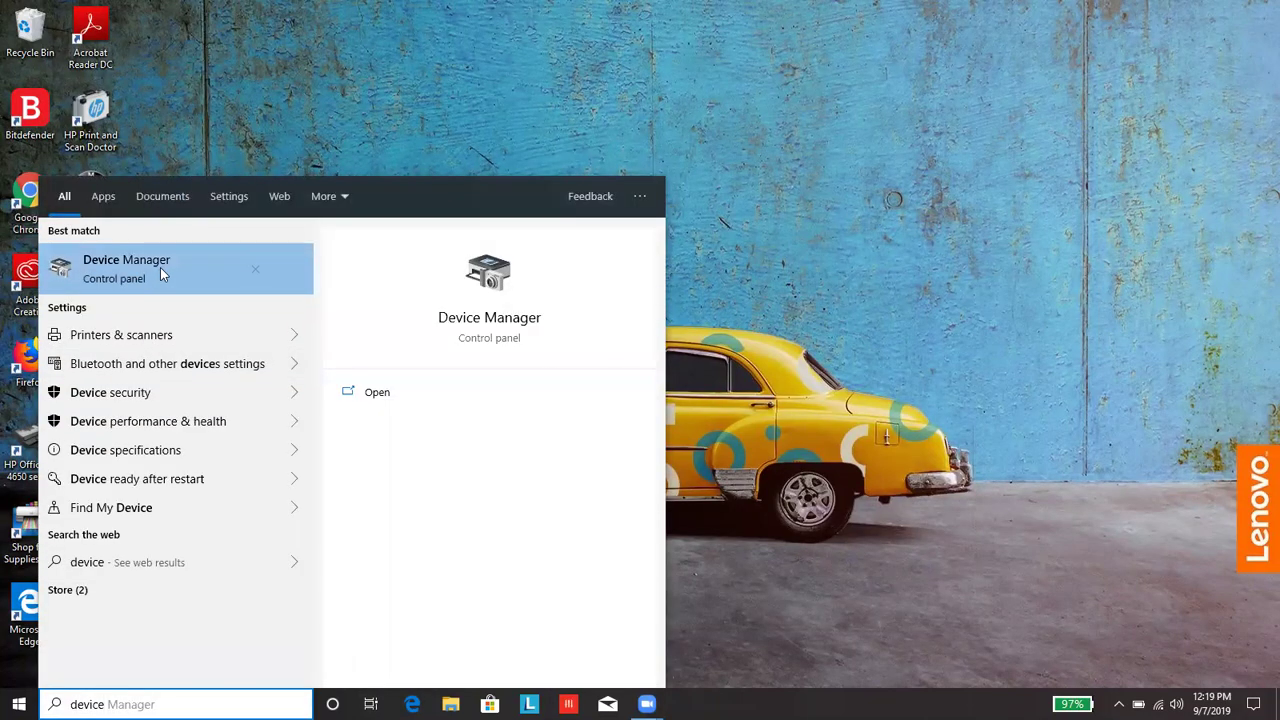
{"action": "left_click", "coordinate": [160, 267]}
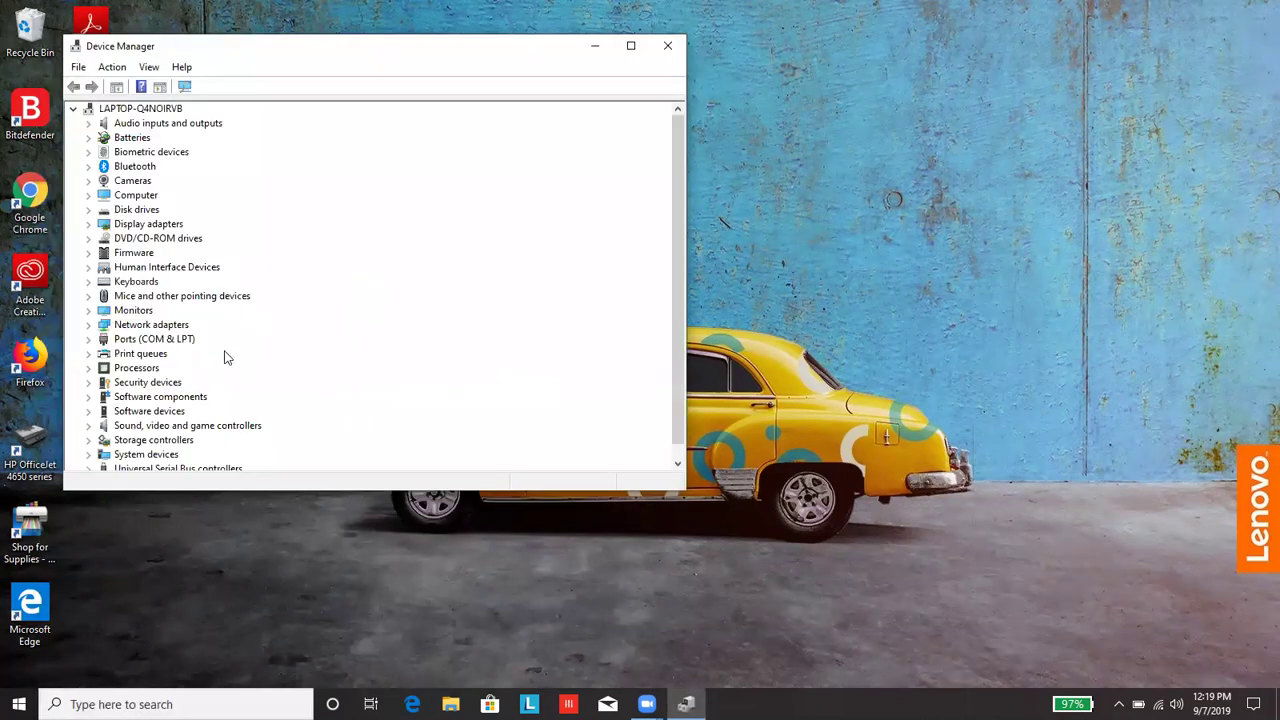
Open the advanced port settings of the USB Serial Port under Ports (COM & LPT) and set its COM port number to COM1
{"action": "left_click", "coordinate": [88, 339]}
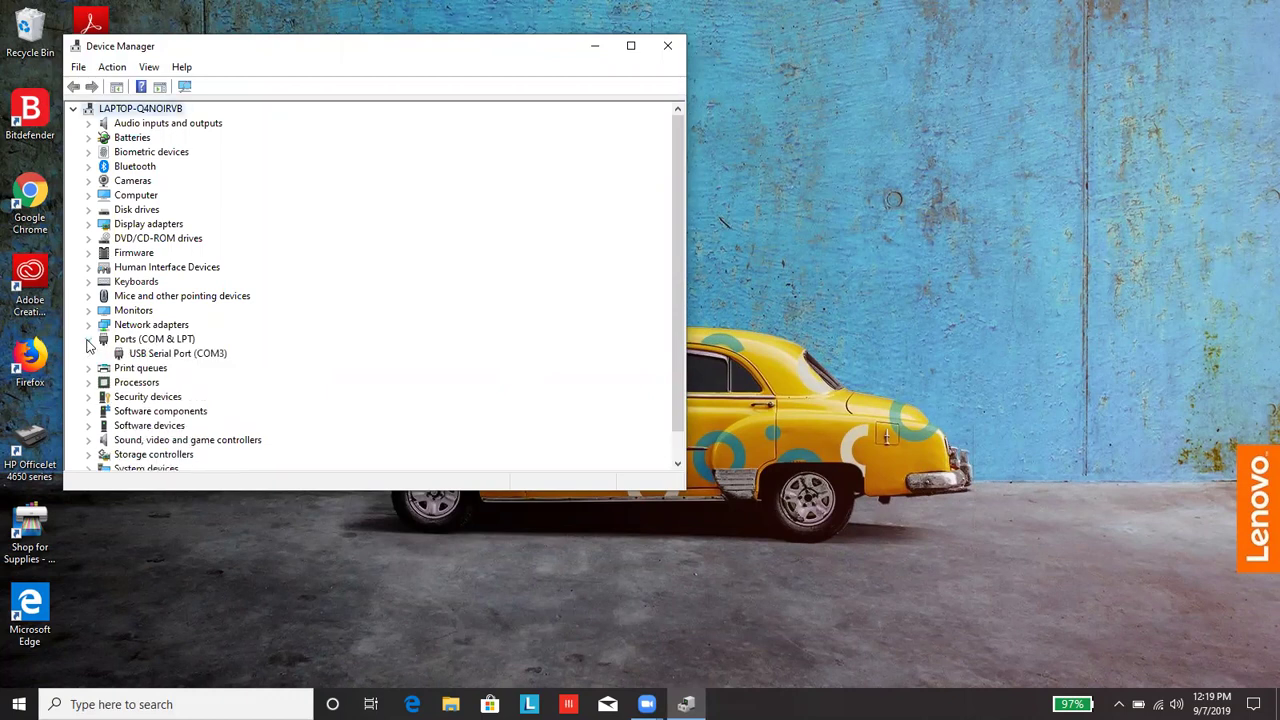
{"action": "left_click", "coordinate": [160, 358]}
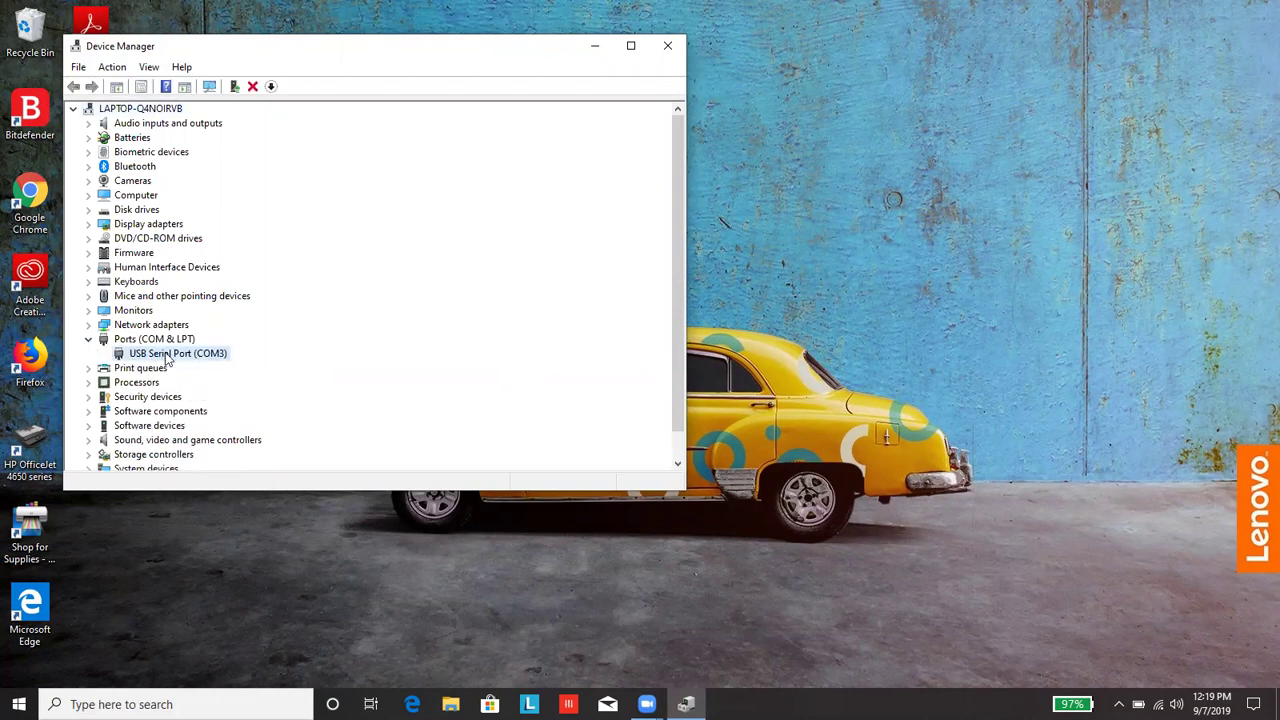
{"action": "right_click", "coordinate": [168, 360]}
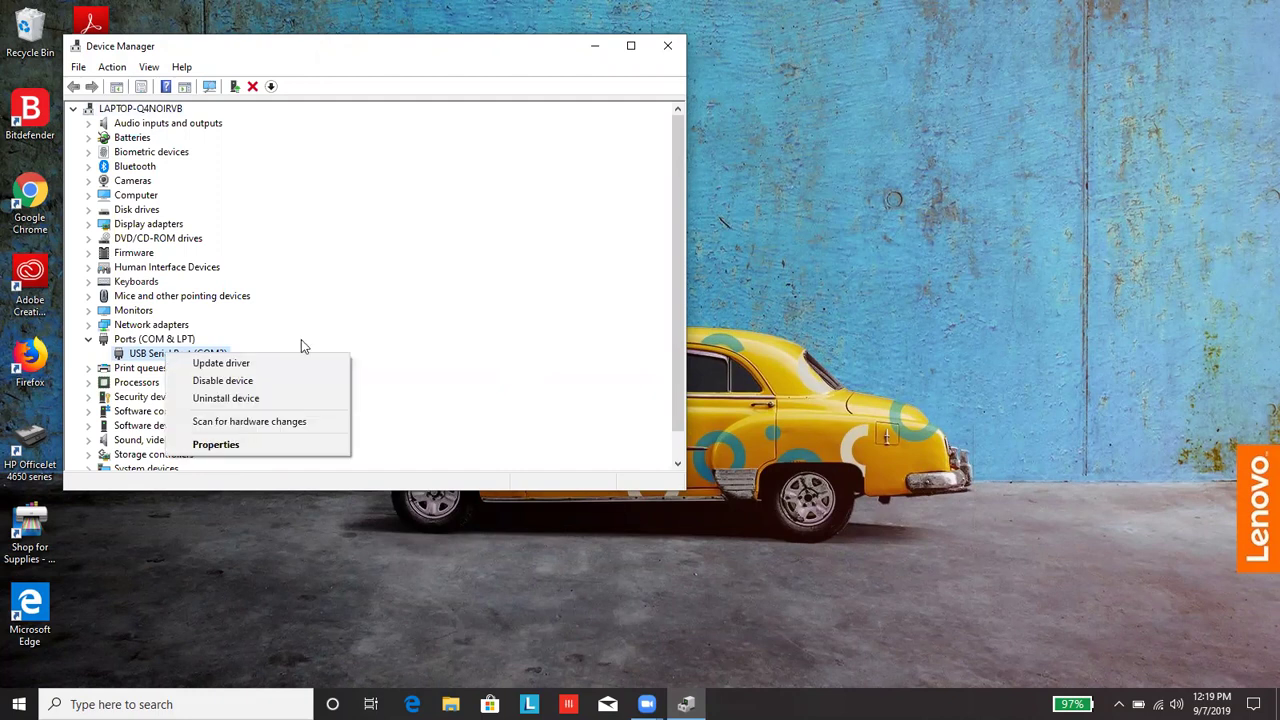
{"action": "left_click", "coordinate": [239, 446]}
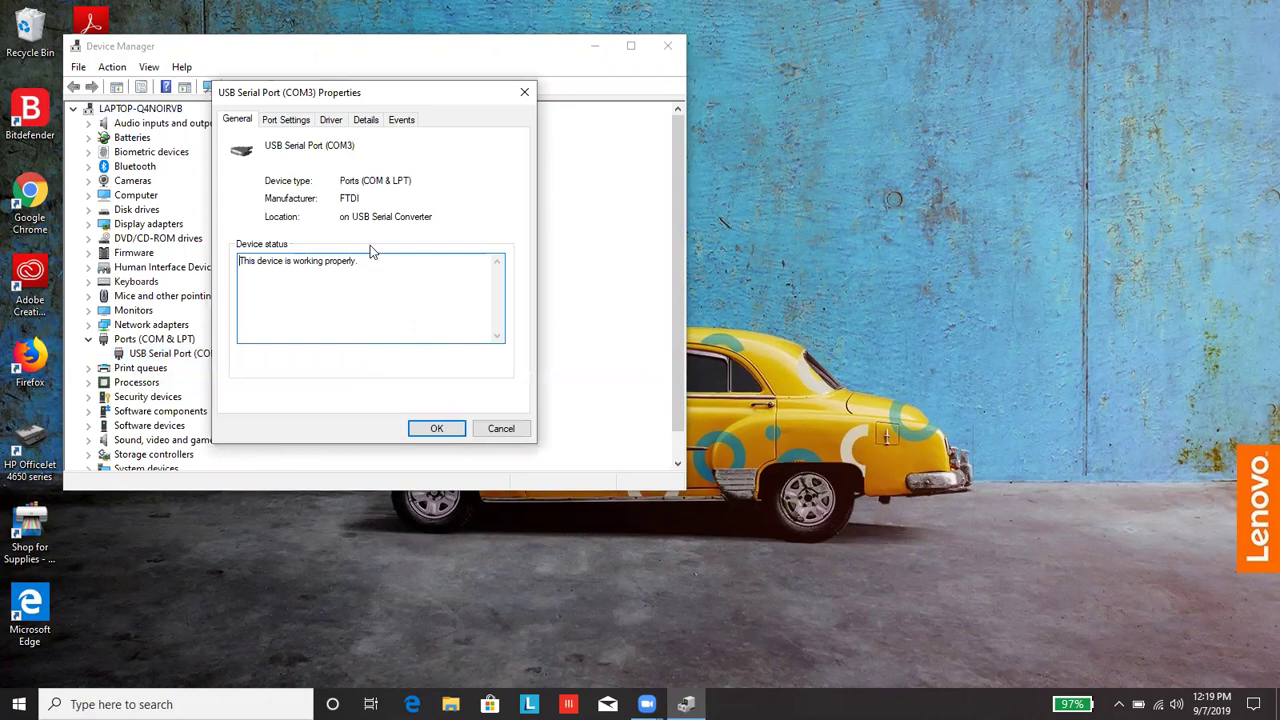
{"action": "left_click", "coordinate": [293, 121]}
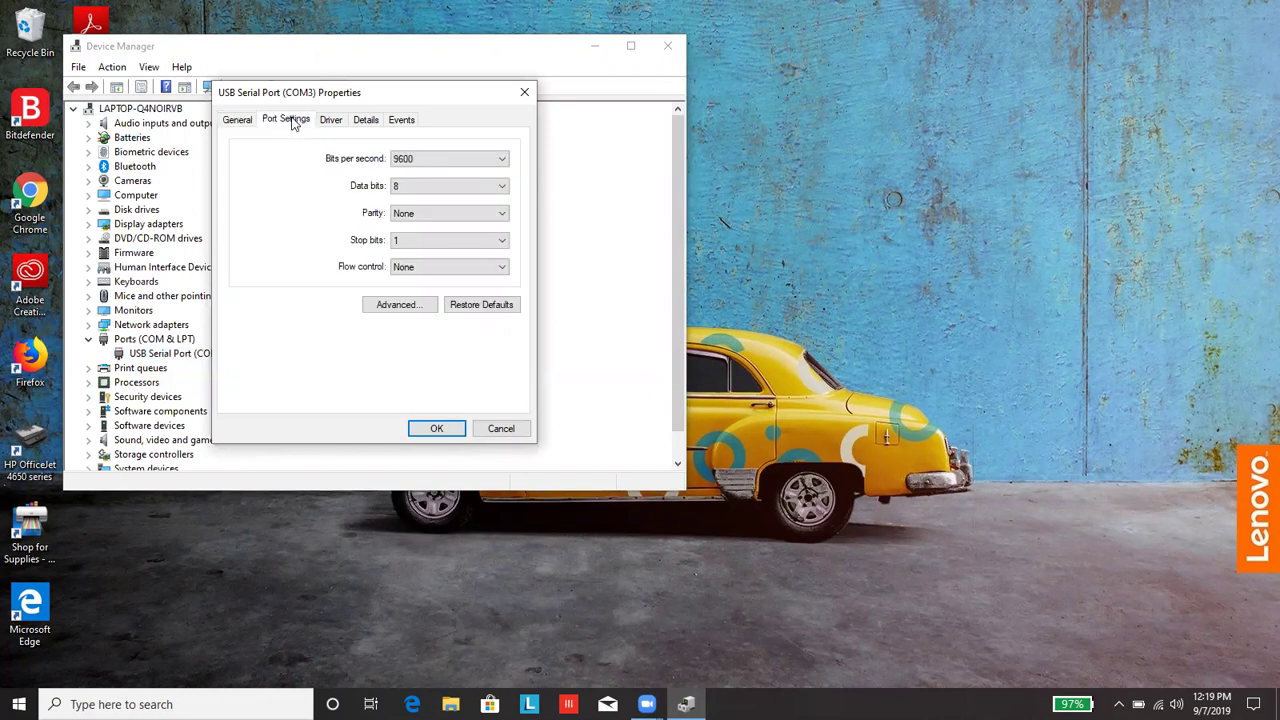
{"action": "left_click", "coordinate": [396, 310]}
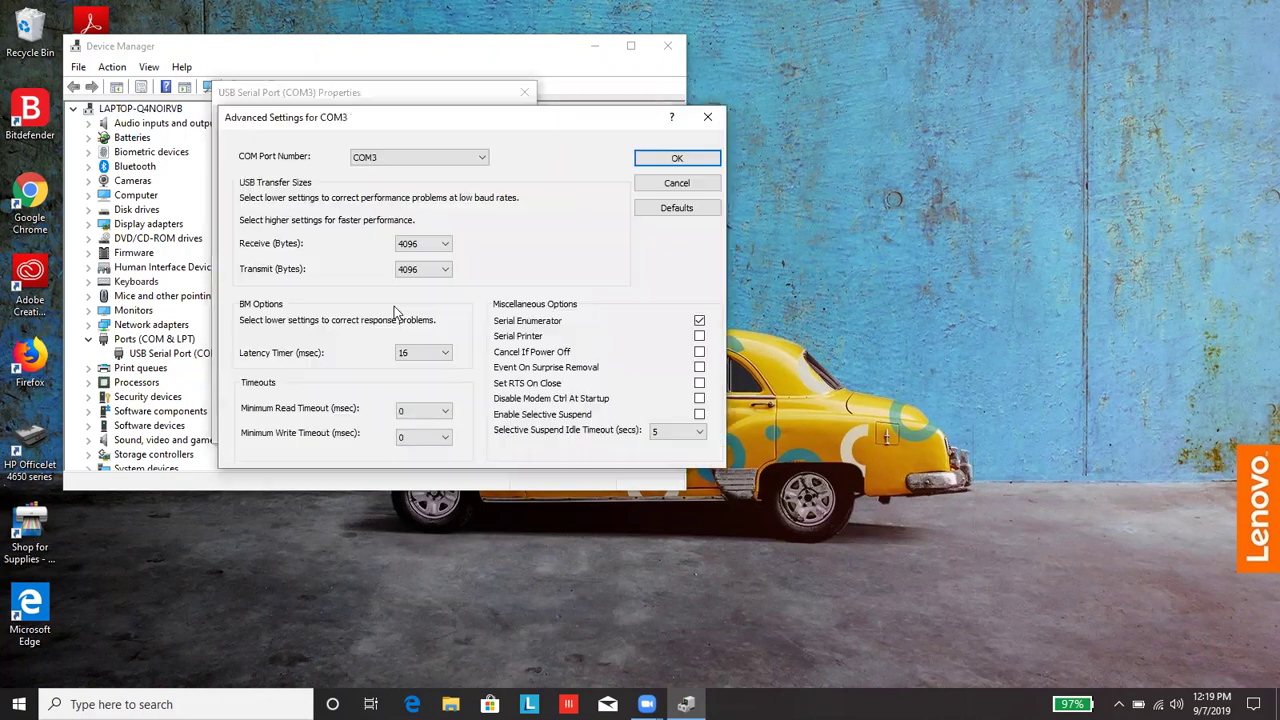
{"action": "left_click", "coordinate": [416, 162]}
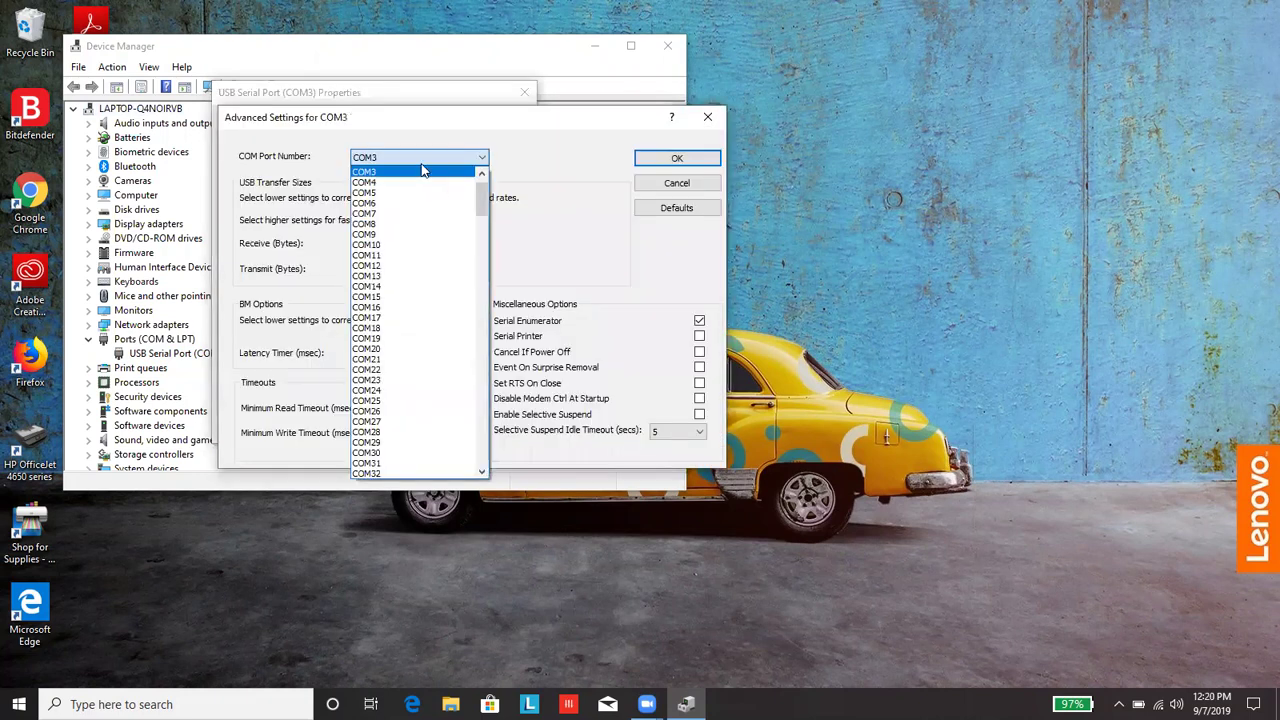
{"action": "scroll", "coordinate": [484, 203], "scroll_direction": "up", "scroll_amount": 1}
{"action": "left_click", "coordinate": [429, 173]}
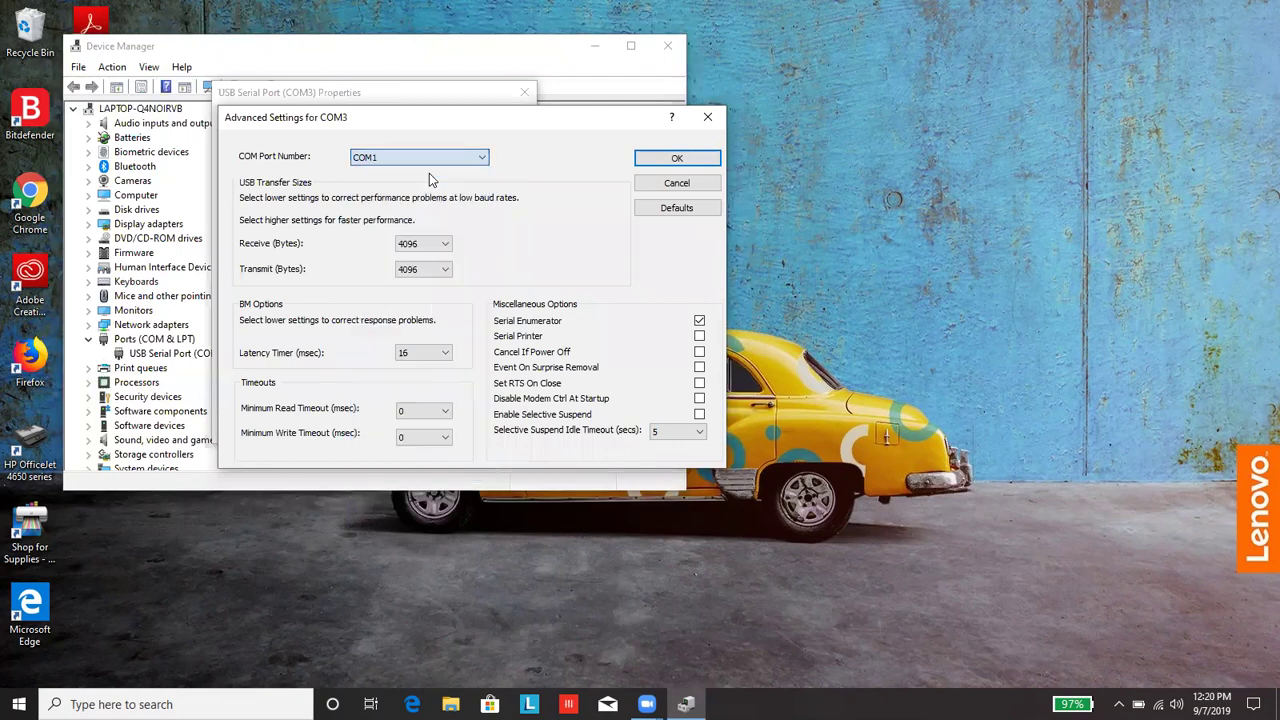
Set the USB serial port's latency timer to 1 msec and accept the advanced settings and port properties
{"action": "left_click", "coordinate": [416, 356]}
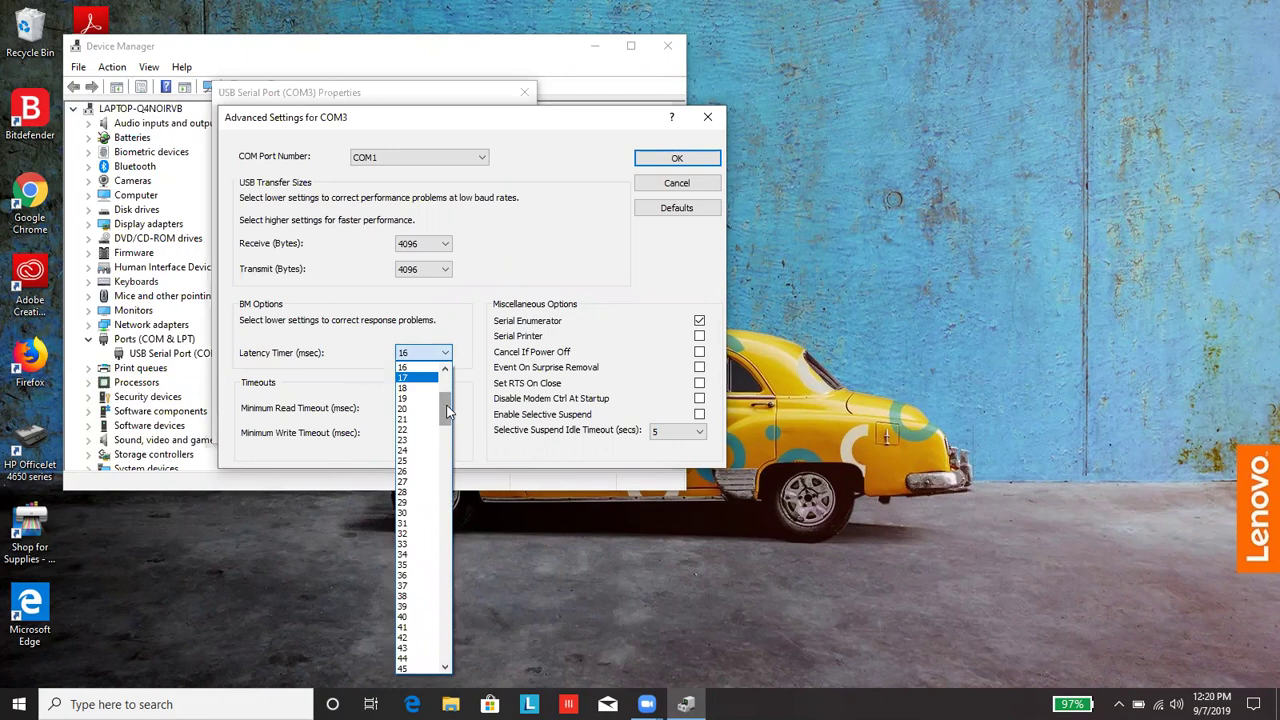
{"action": "right_click", "coordinate": [446, 388]}
{"action": "left_click", "coordinate": [428, 356]}
{"action": "left_click", "coordinate": [420, 370]}
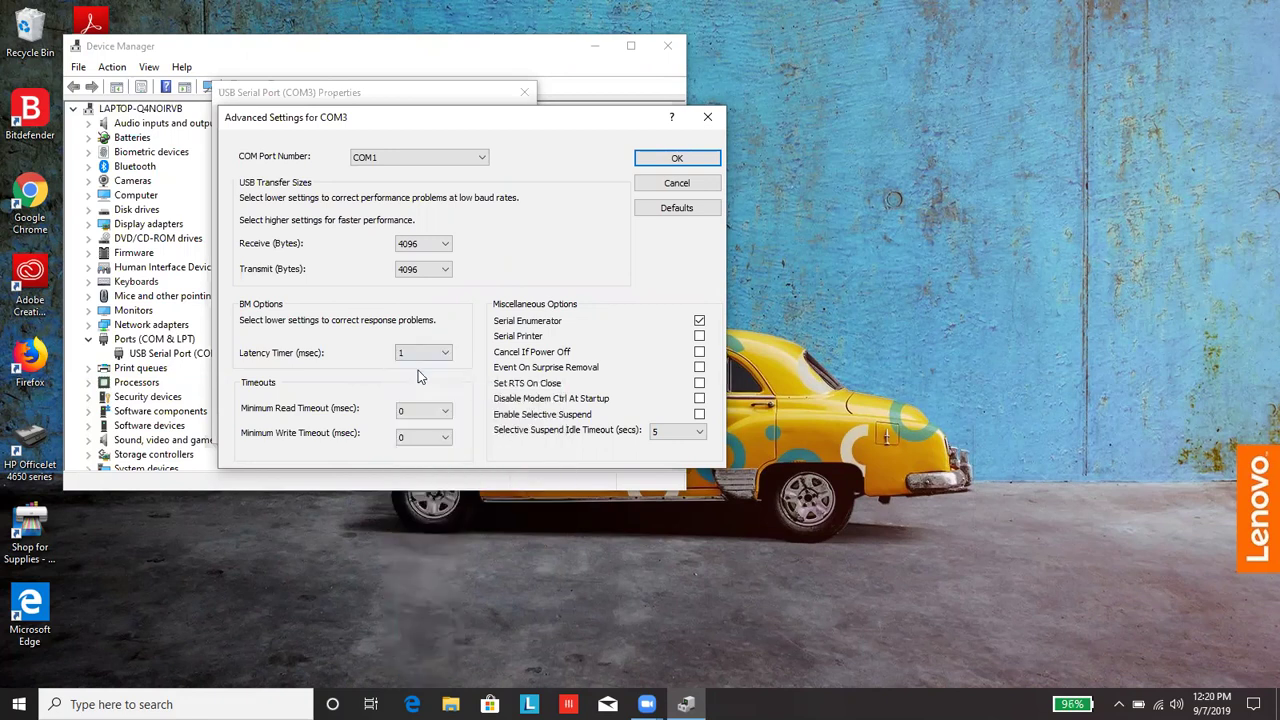
{"action": "left_click", "coordinate": [674, 165]}
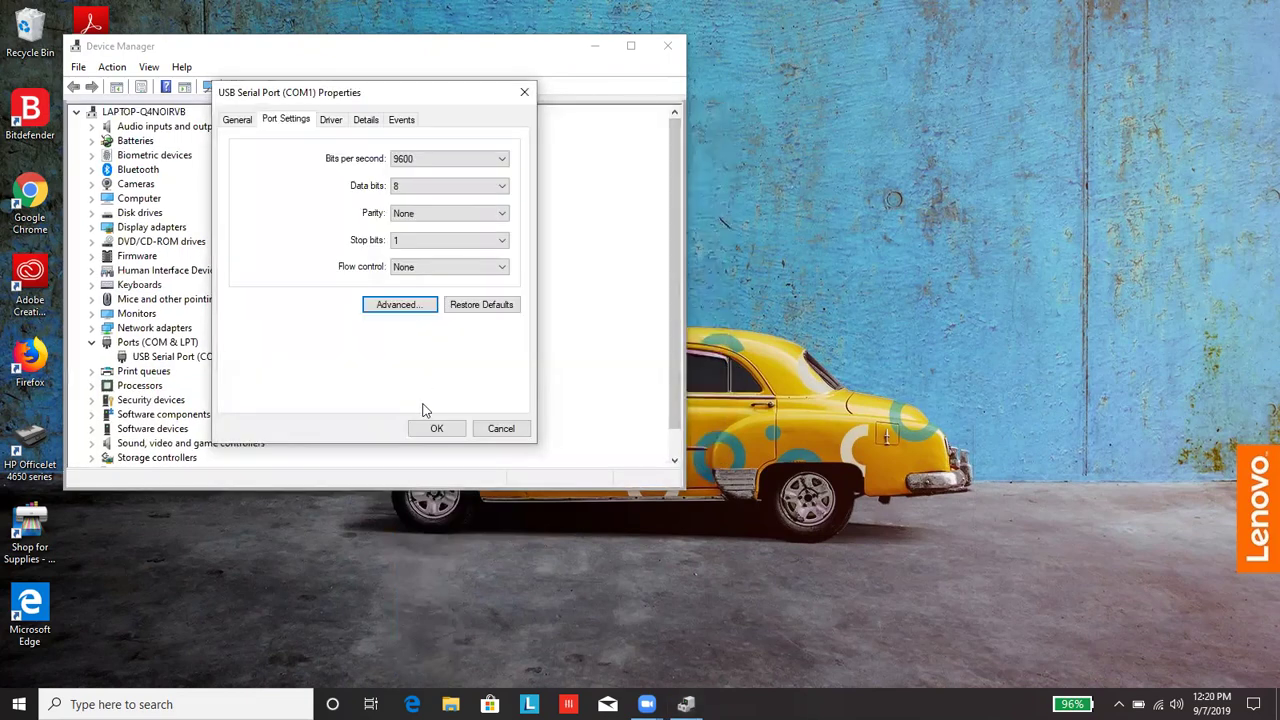
{"action": "left_click", "coordinate": [427, 430]}
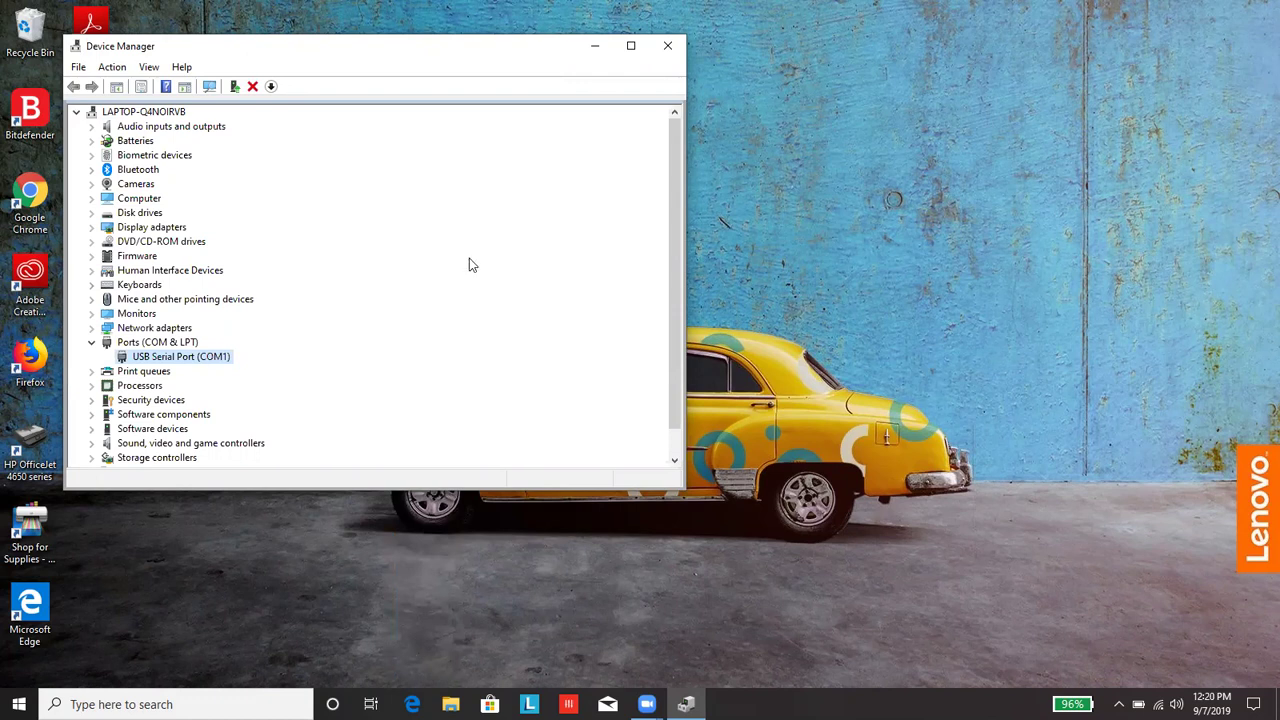
Close Device Manager and launch Inpa from the Bmw Tools folder
{"action": "left_click", "coordinate": [667, 46]}
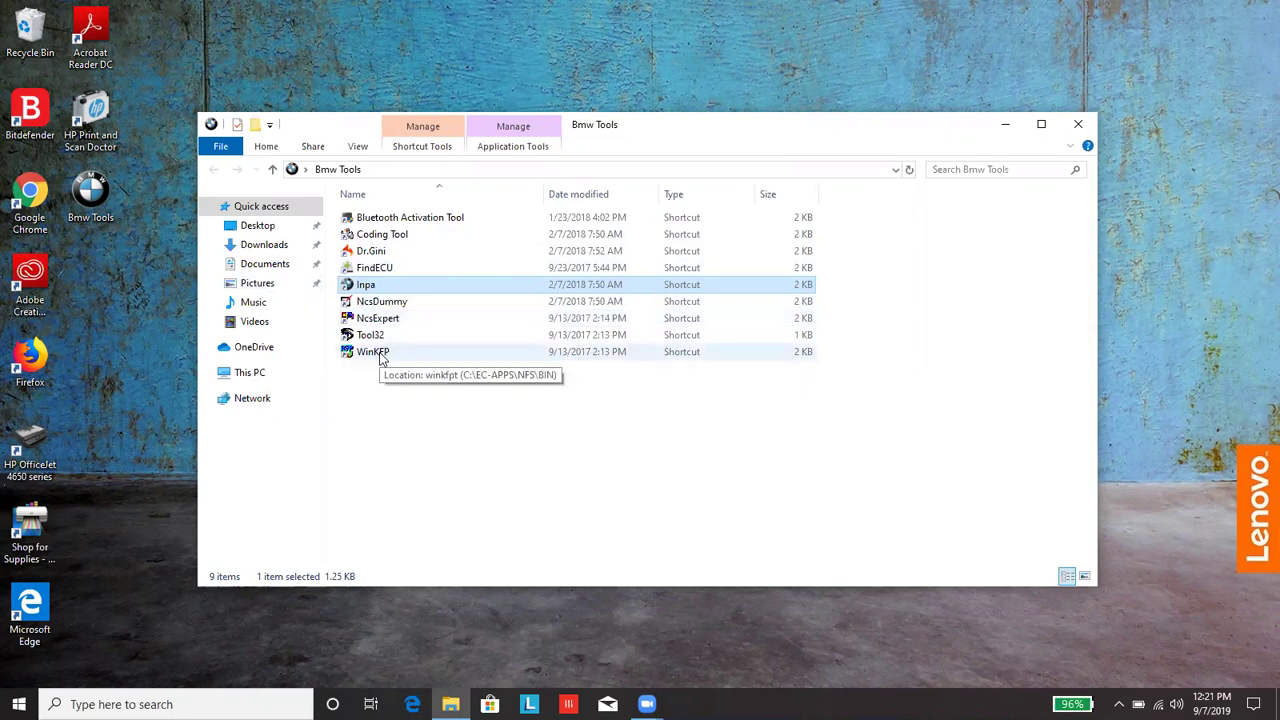
{"action": "double_click", "coordinate": [386, 290]}
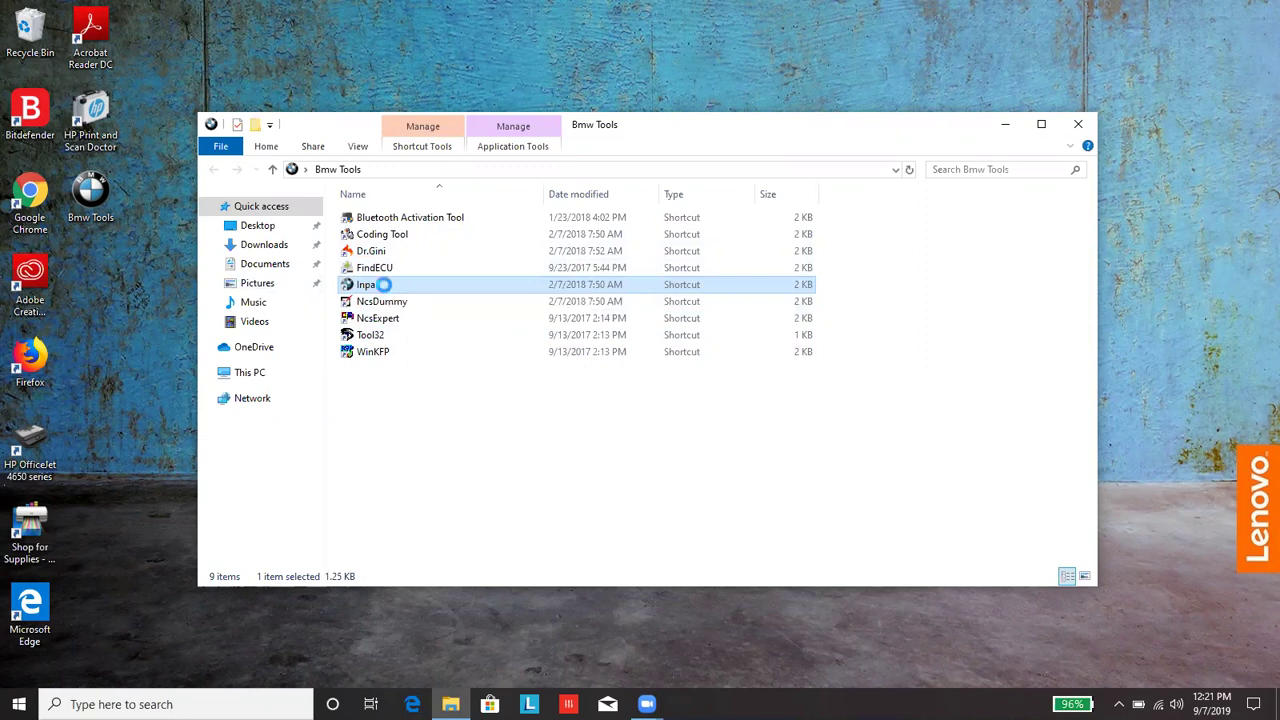